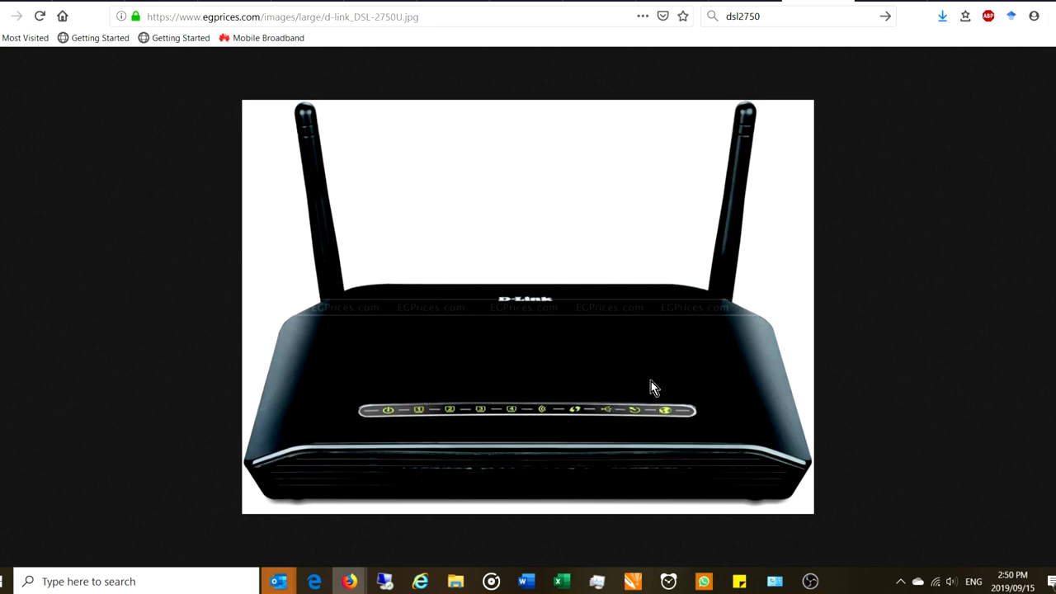
# Switch between the router photo and network diagram tabs, ending on the diagram
pyautogui.click(525, 2)
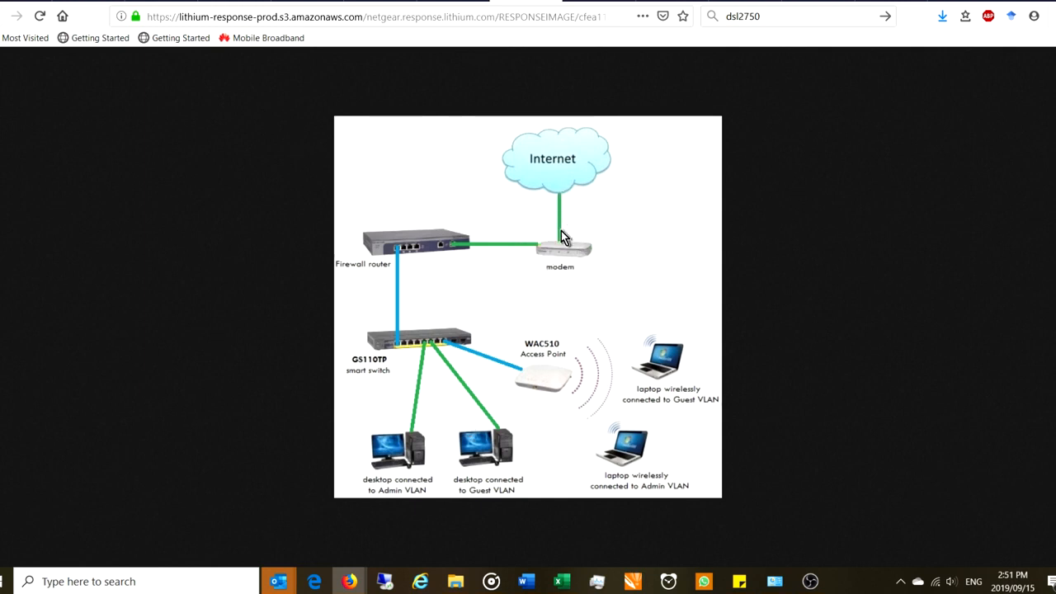
pyautogui.click(817, 2)
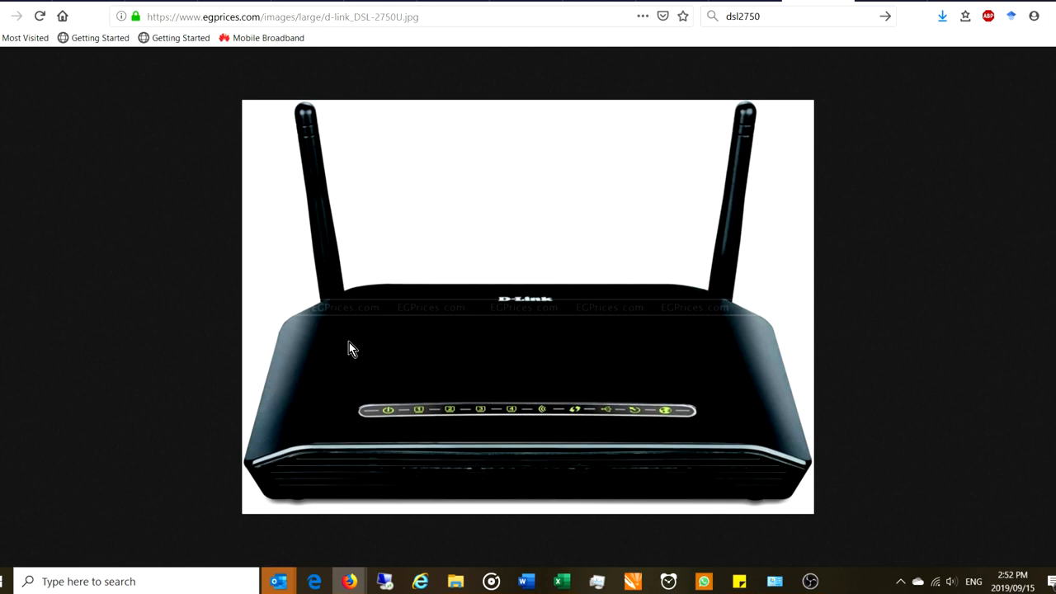
pyautogui.click(527, 2)
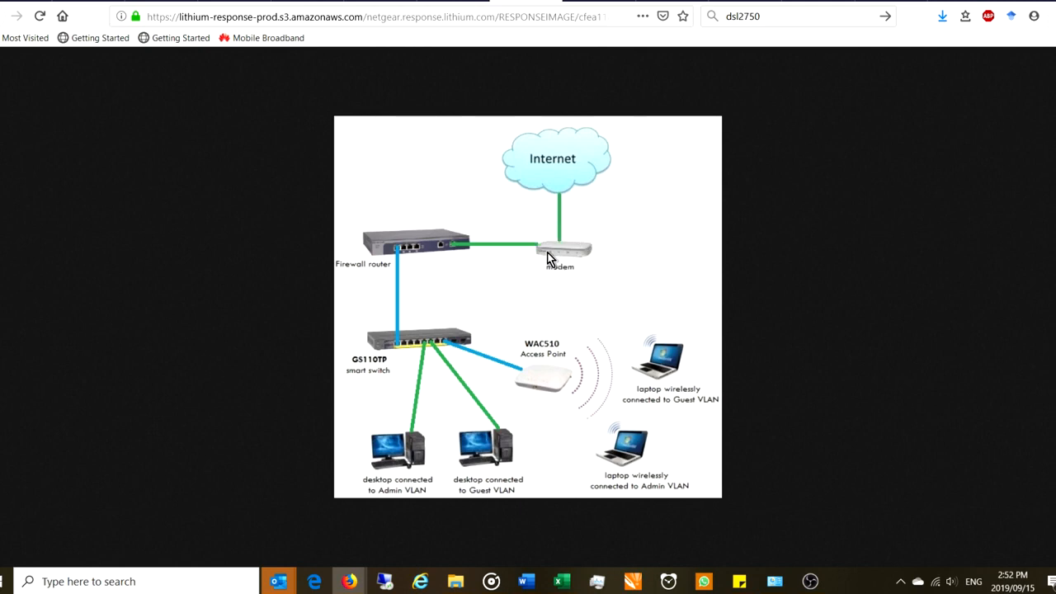
pyautogui.click(132, 581)
# Open Command Prompt via 'cmd' and run ipconfig /all
pyautogui.write('cmd')
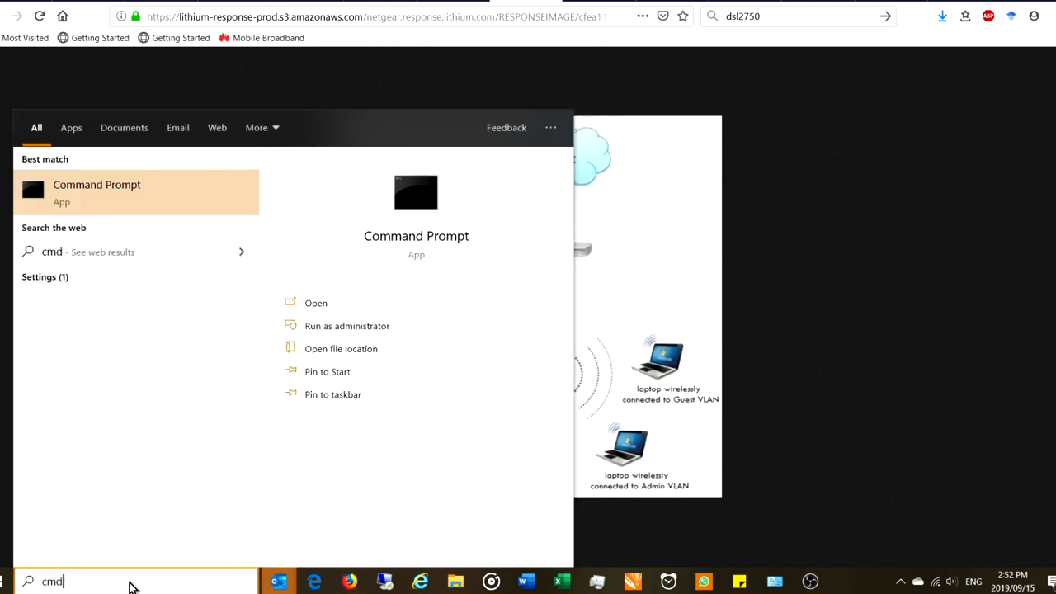
pyautogui.press('Return')
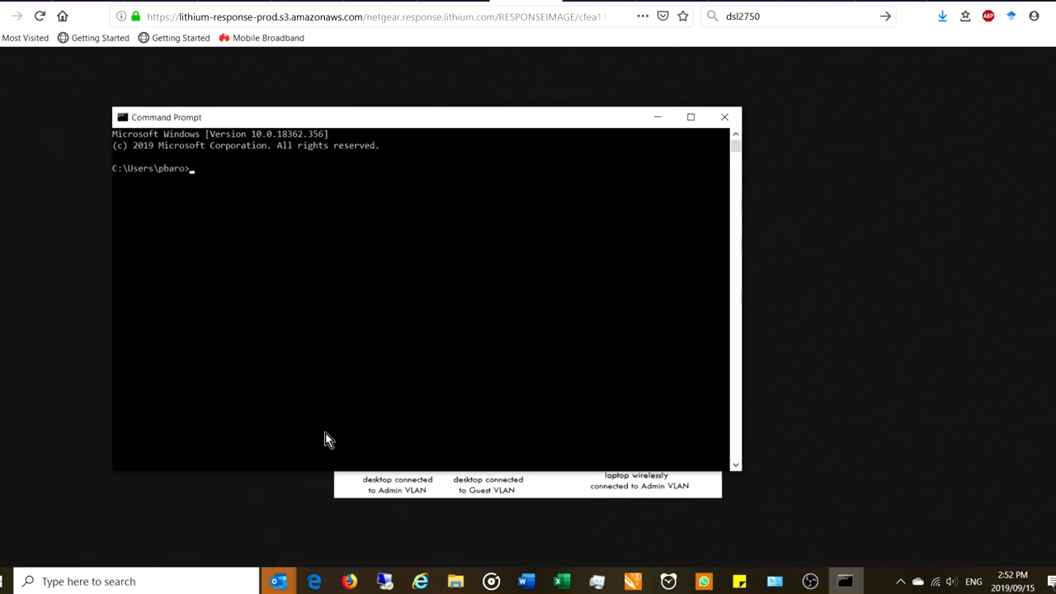
pyautogui.write('ipconfig/all')
pyautogui.press('Return')
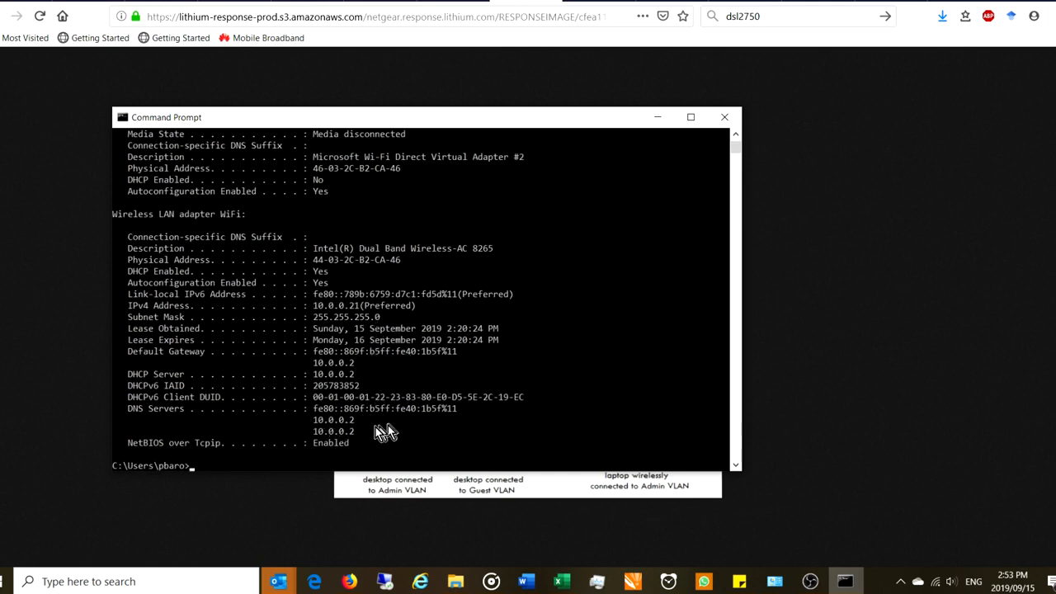
# Highlight 10.0.0.2 as the WiFi adapter's DNS server and default gateway, then return to Firefox
pyautogui.moveTo(358, 424); pyautogui.dragTo(310, 424)
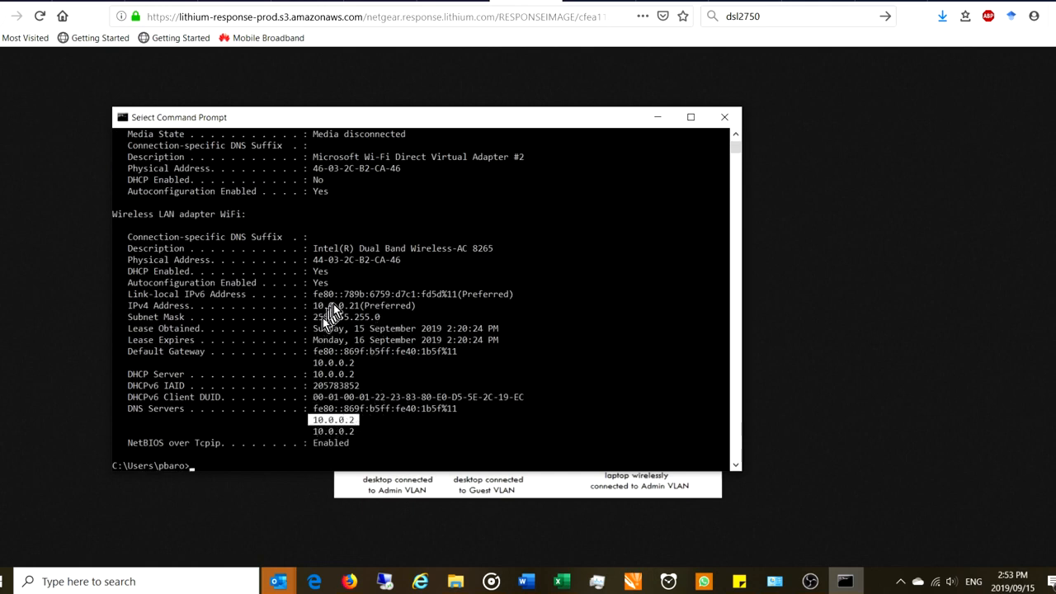
pyautogui.scroll(2, 380, 284)
pyautogui.click(366, 421)
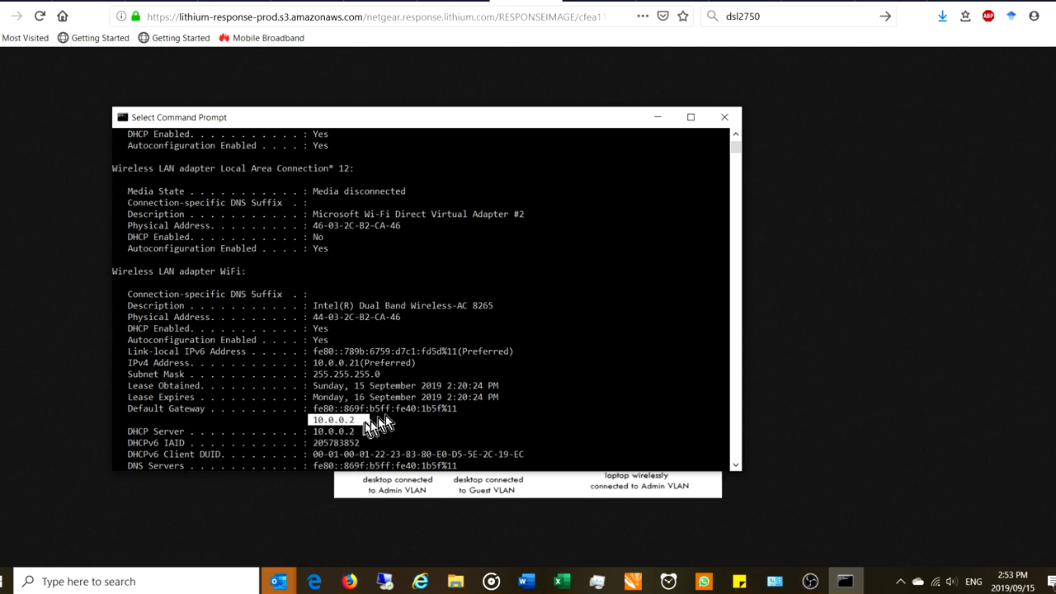
pyautogui.click(638, 2)
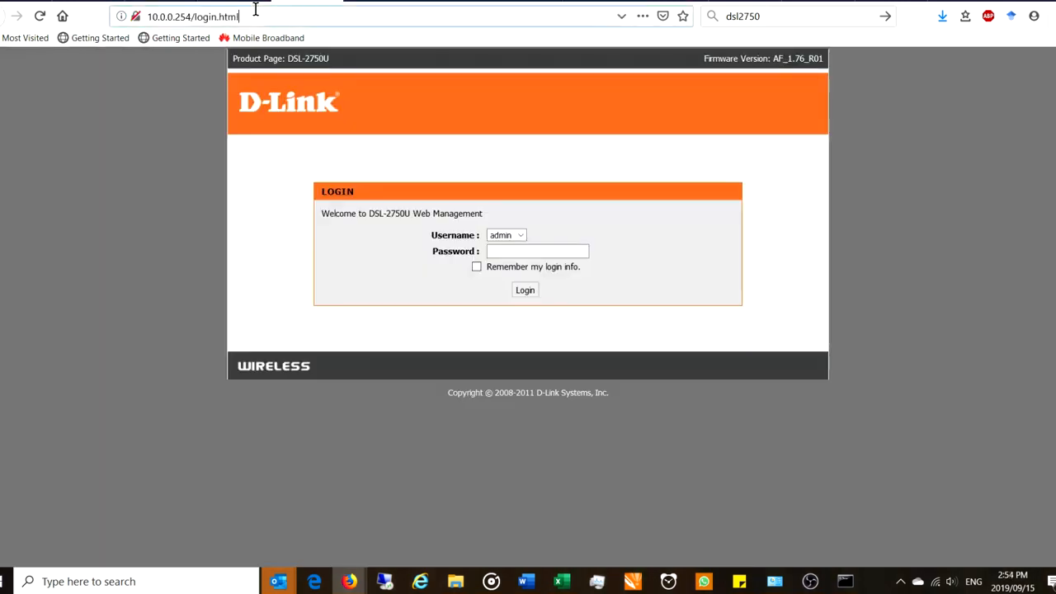
# Load the D-Link login page and highlight the router address 10.0.0.254
pyautogui.click(255, 12)
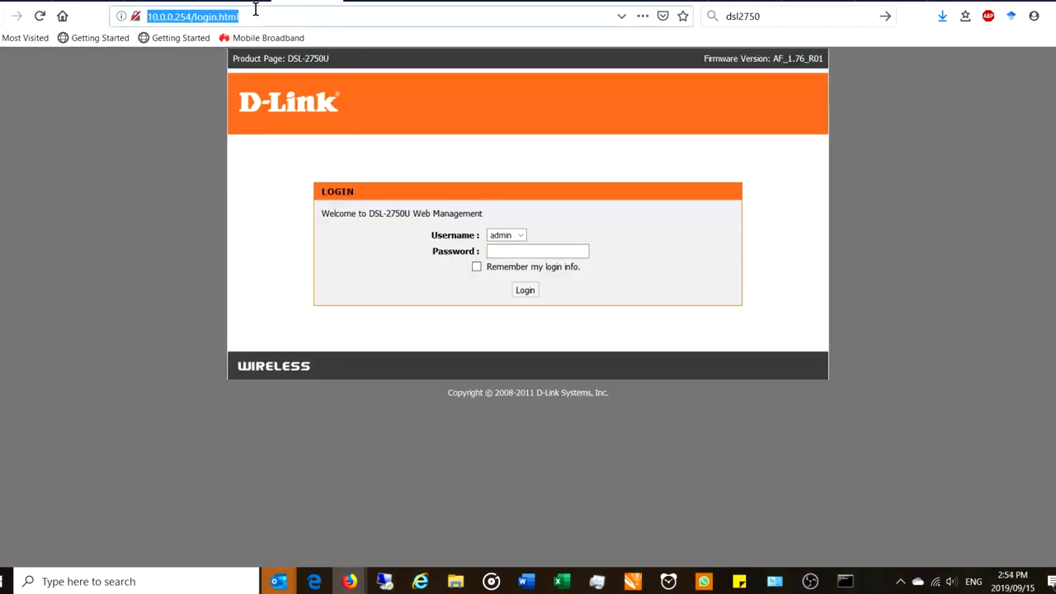
pyautogui.click(240, 16)
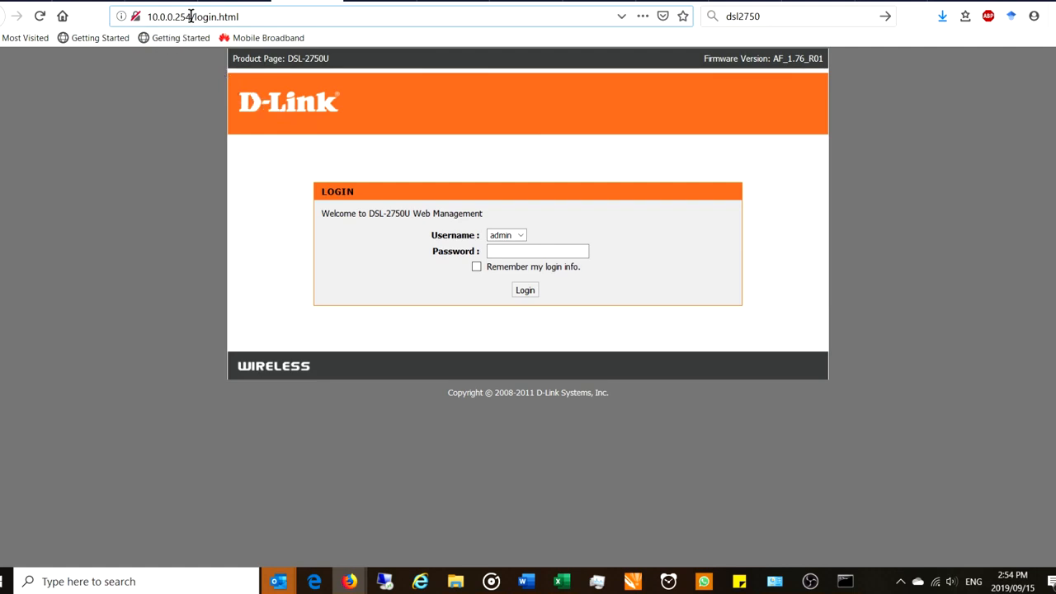
pyautogui.moveTo(191, 16); pyautogui.dragTo(147, 17)
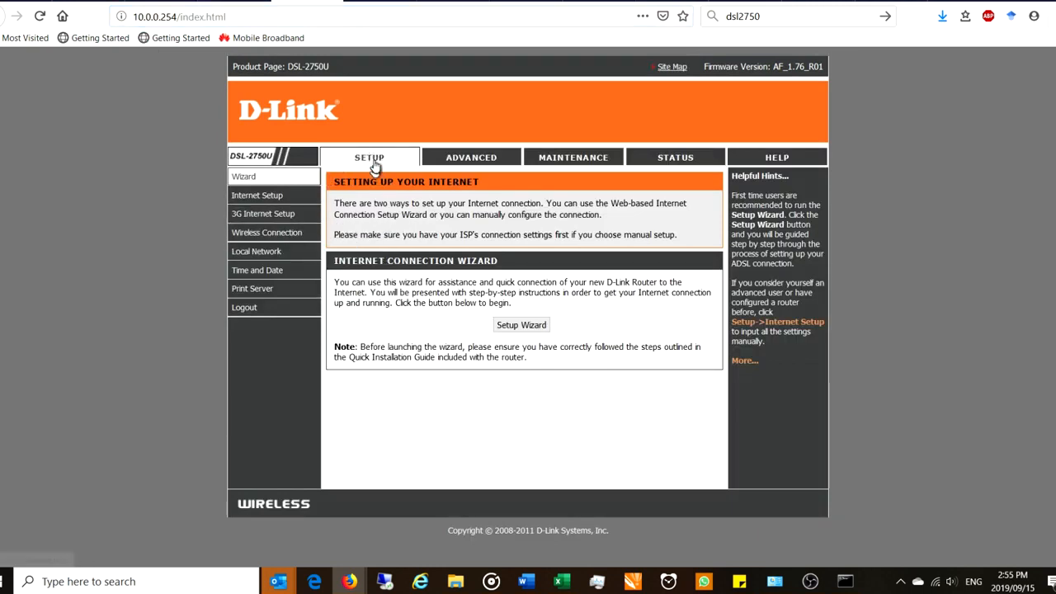
# Open the Local Network page and highlight the router IP 10.0.0.254
pyautogui.click(254, 256)
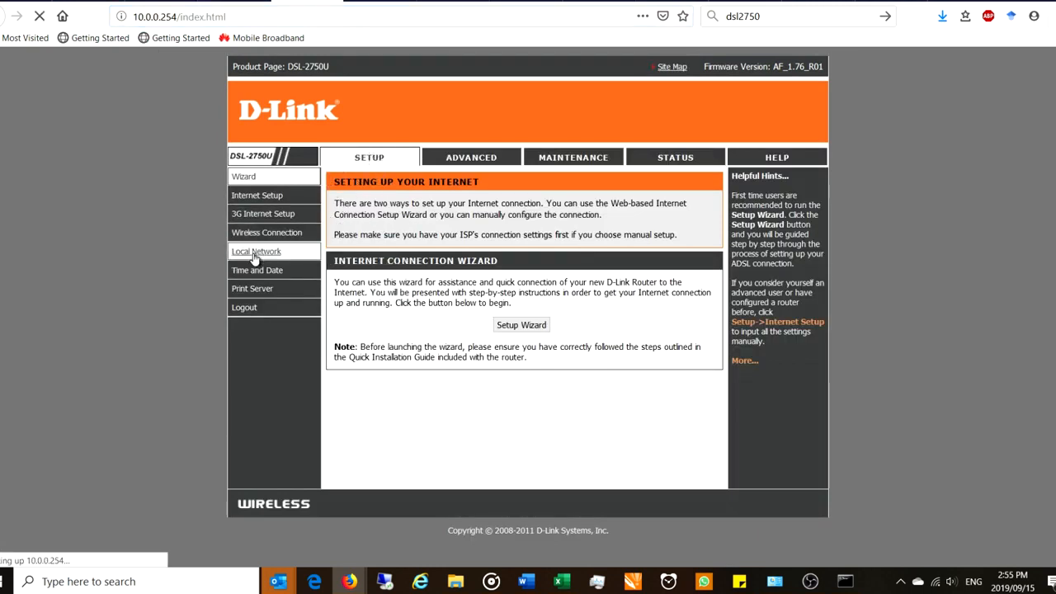
pyautogui.scroll(-3, 544, 346)
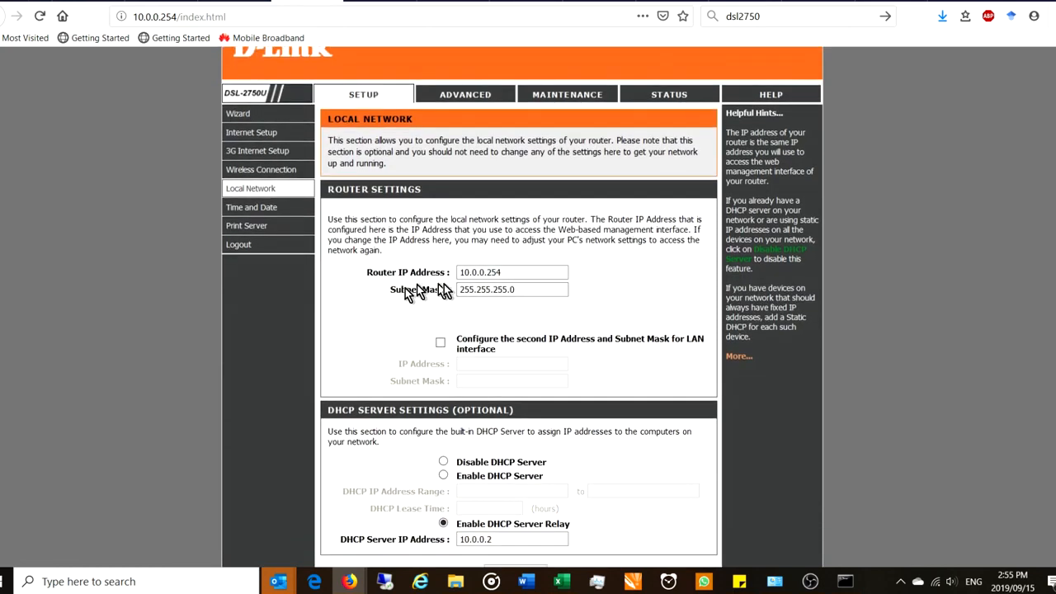
pyautogui.click(525, 272)
pyautogui.moveTo(520, 272); pyautogui.dragTo(445, 277)
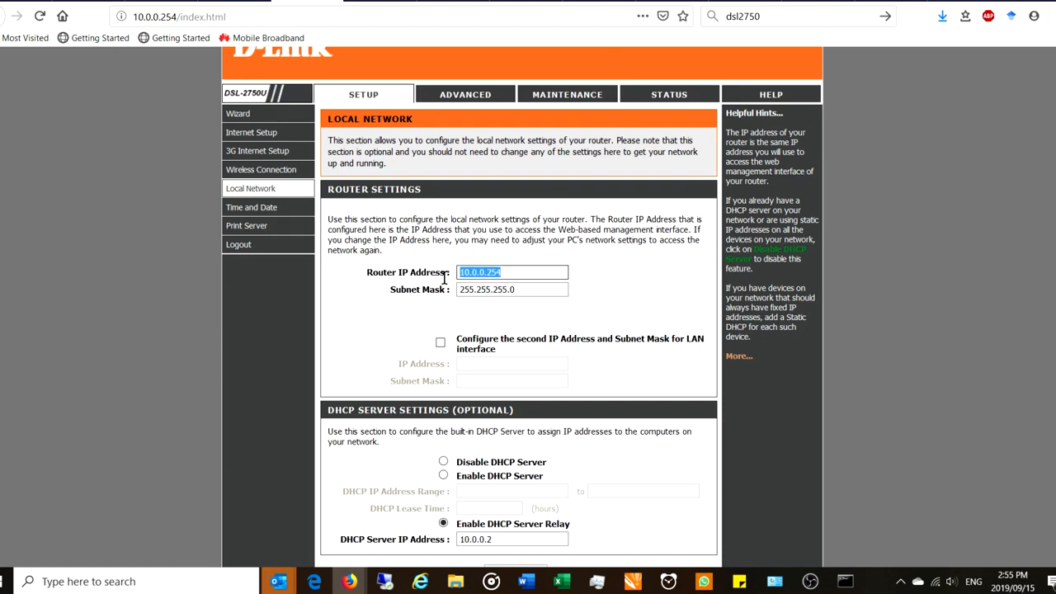
pyautogui.click(510, 275)
pyautogui.moveTo(510, 275); pyautogui.dragTo(456, 275)
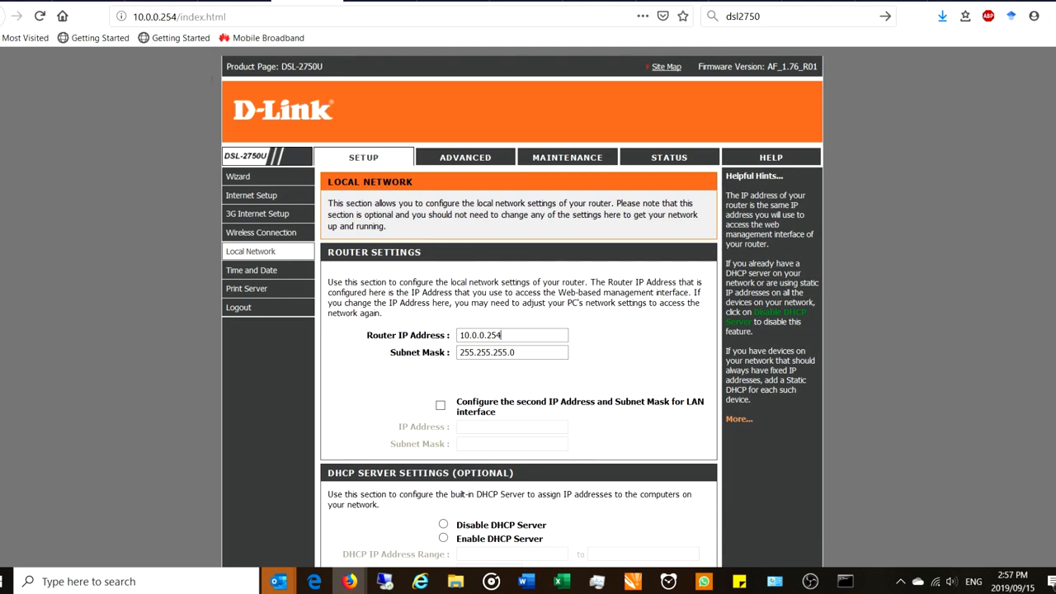
pyautogui.moveTo(0, 94); pyautogui.dragTo(642, 135)
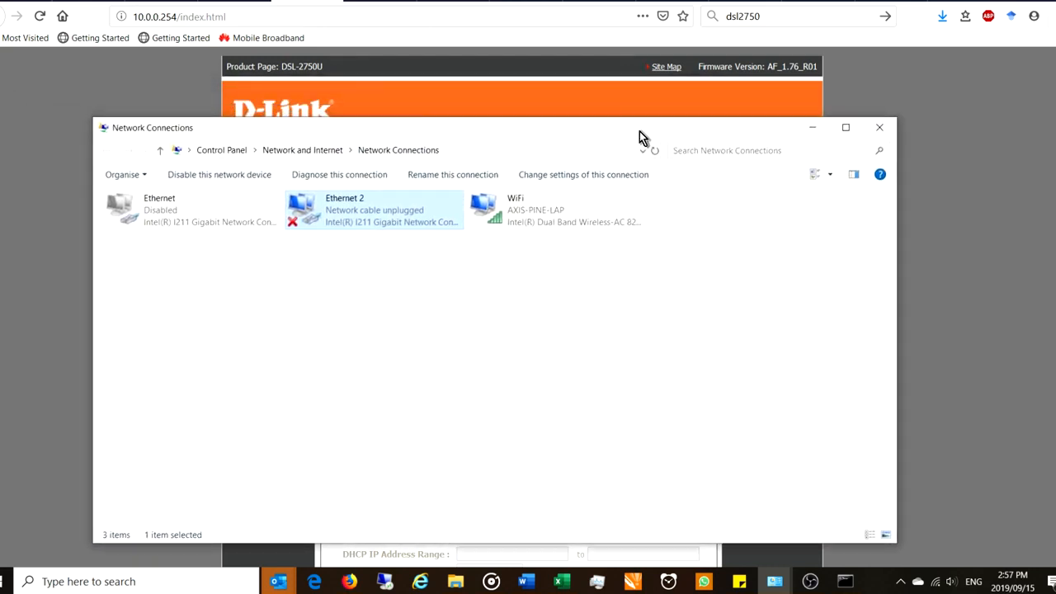
# Start a static 10.0.0 address in Ethernet 2's IPv4 settings, then close without saving
pyautogui.doubleClick(396, 231)
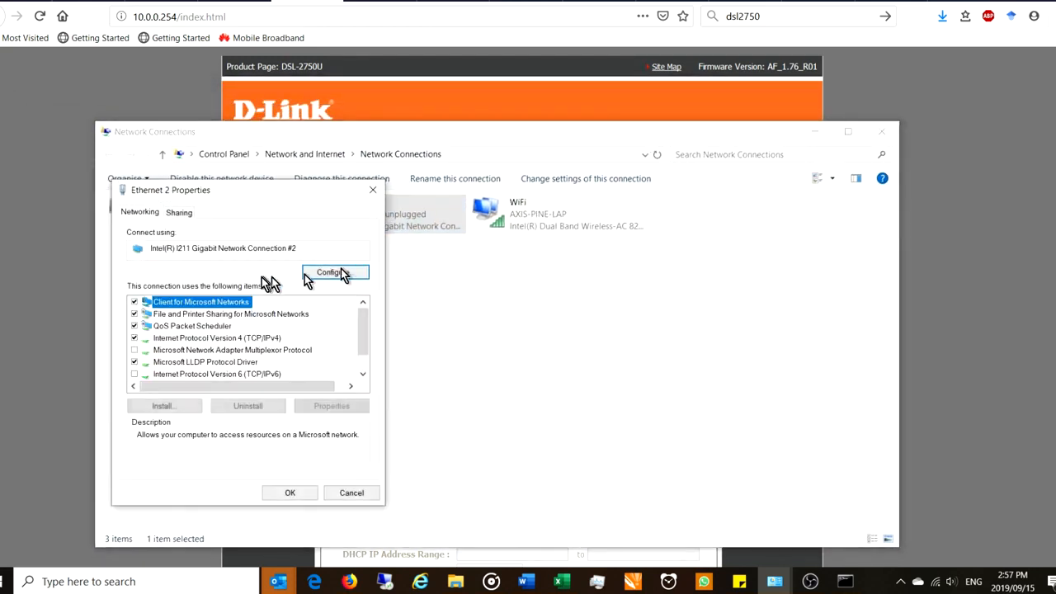
pyautogui.doubleClick(206, 339)
pyautogui.click(211, 341)
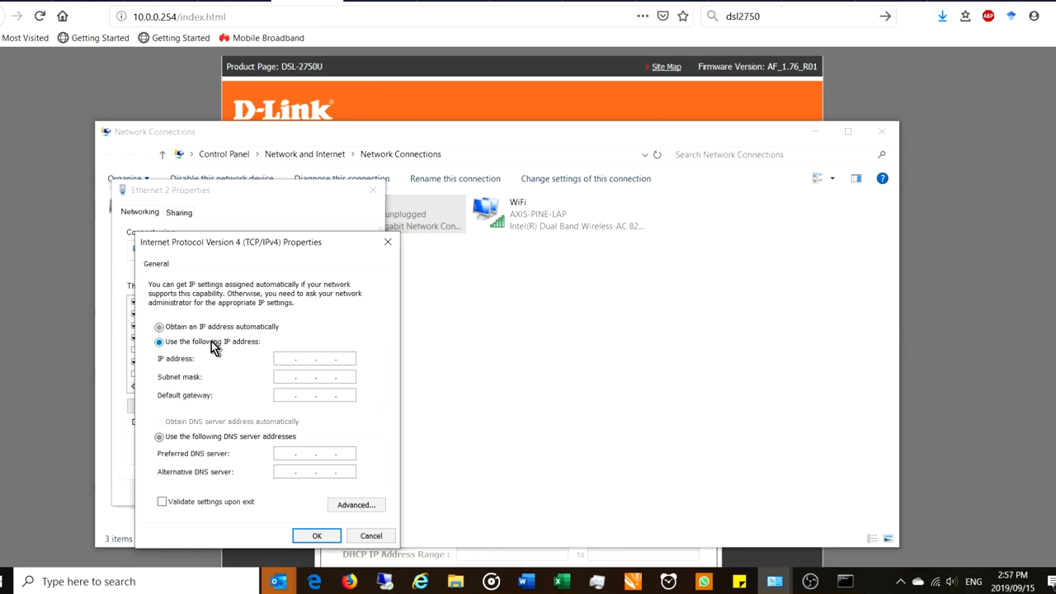
pyautogui.click(283, 357)
pyautogui.write('10 . 0 . 0 .')
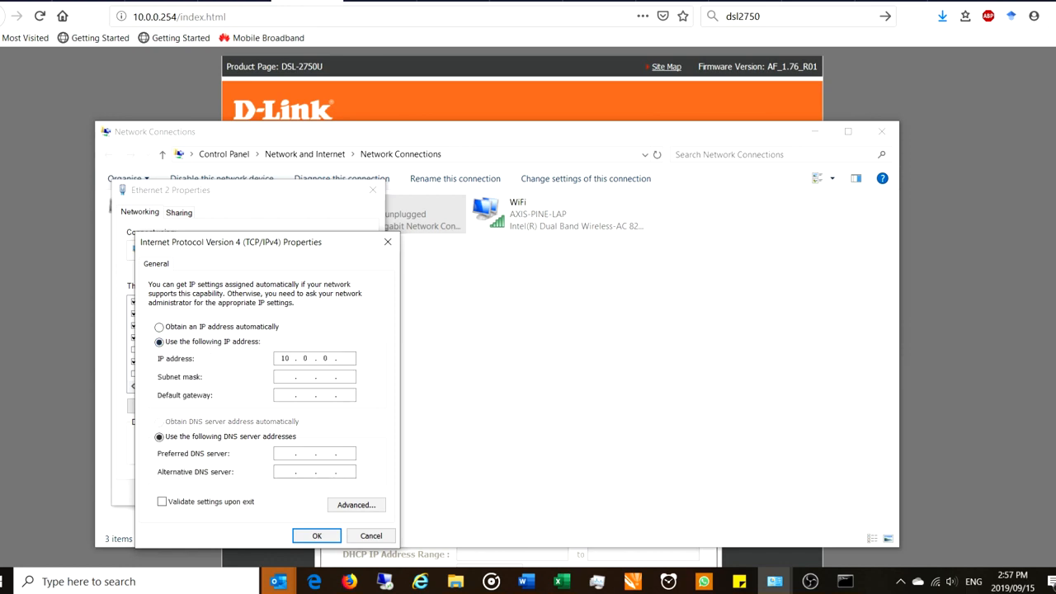
pyautogui.click(388, 241)
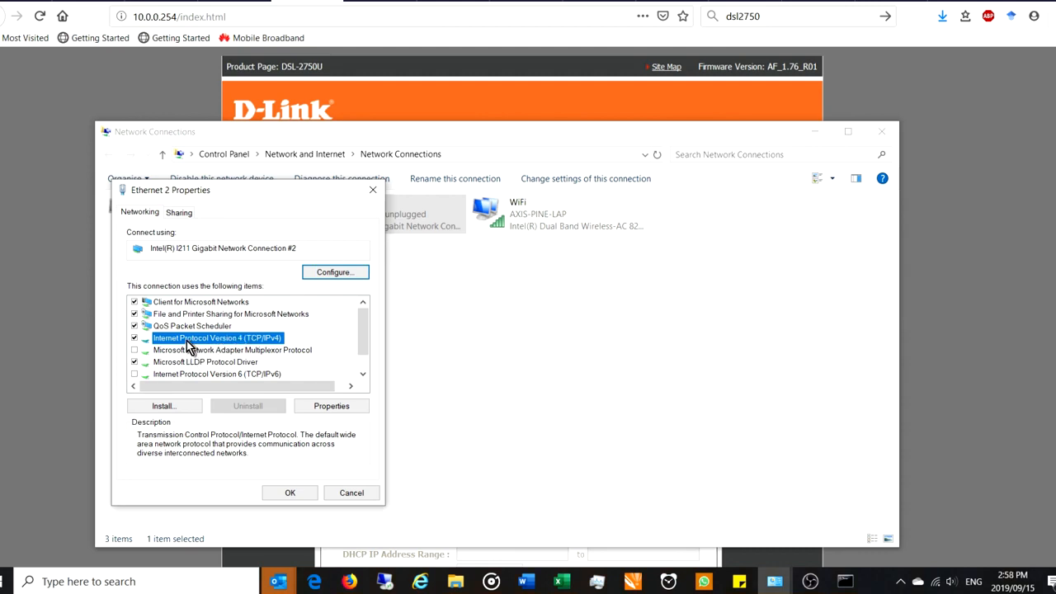
pyautogui.click(269, 108)
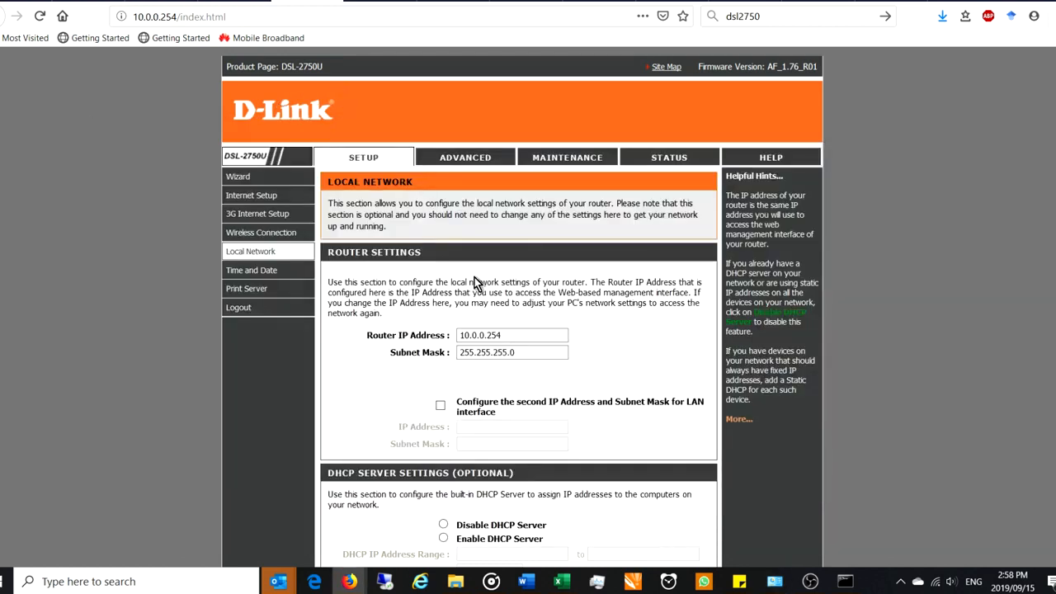
# Highlight the router IP 10.0.0.254 on the Local Network page and scroll down
pyautogui.click(495, 335)
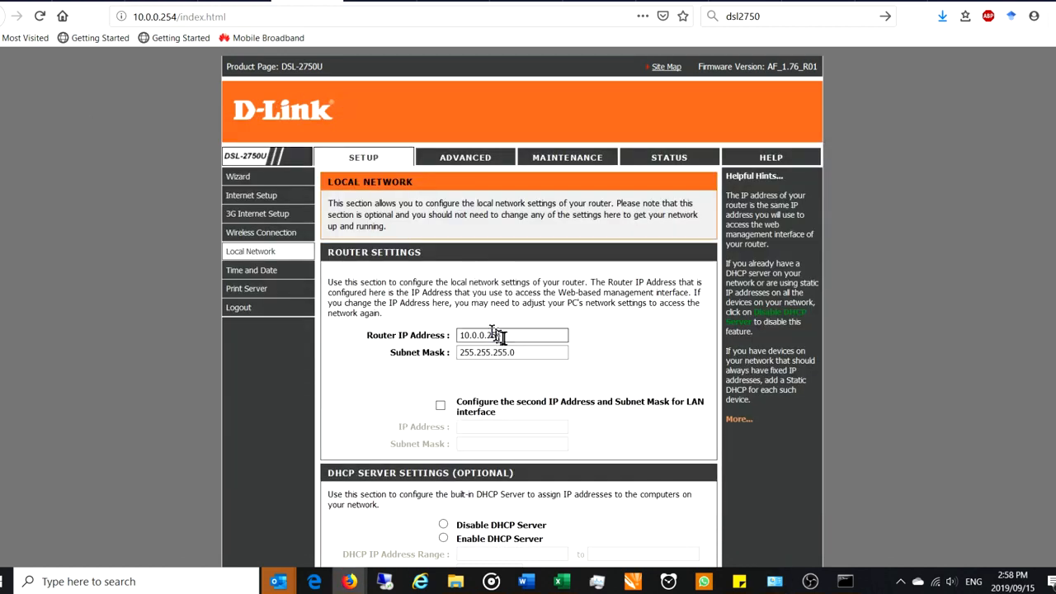
pyautogui.moveTo(507, 337); pyautogui.dragTo(442, 338)
pyautogui.click(512, 334)
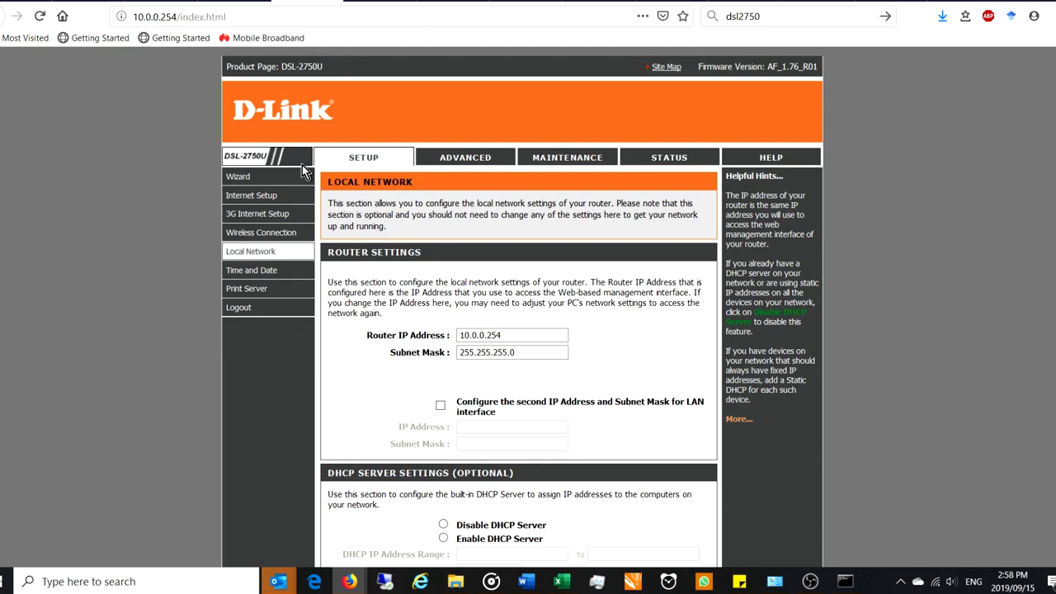
pyautogui.scroll(-3, 426, 254)
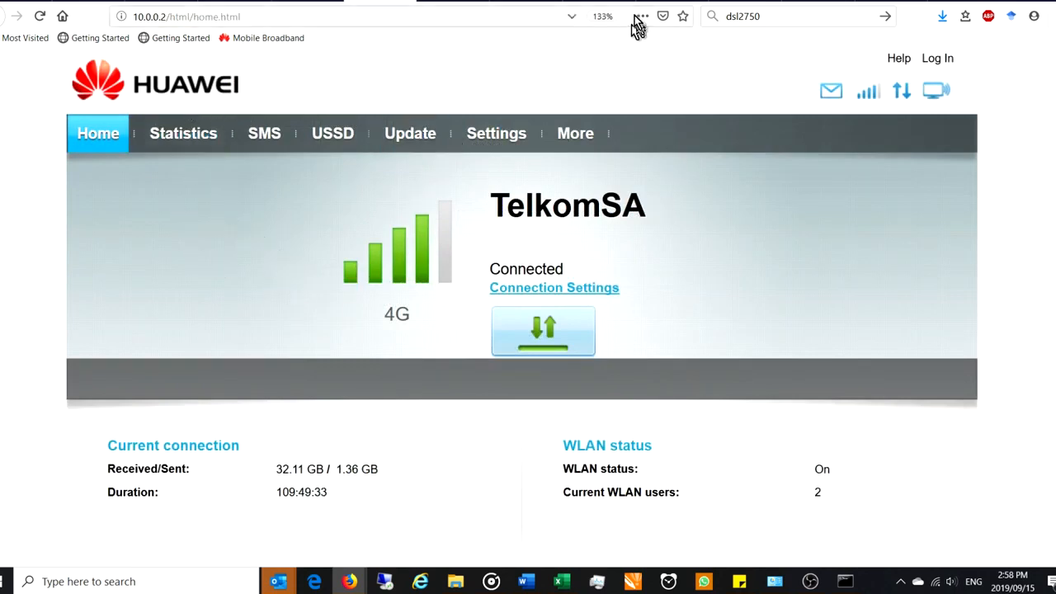
# Switch Firefox to the network diagram tab
pyautogui.click(540, 1)
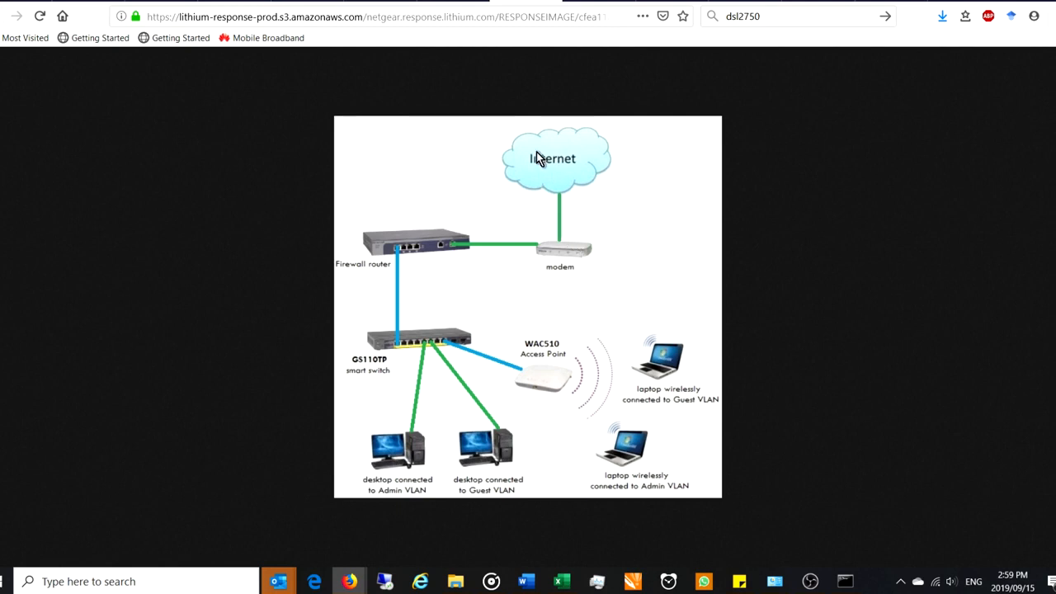
# Try the DHCP server fields (range start 10, lease cleared), then reselect DHCP relay to 10.0.0.2
pyautogui.click(321, 7)
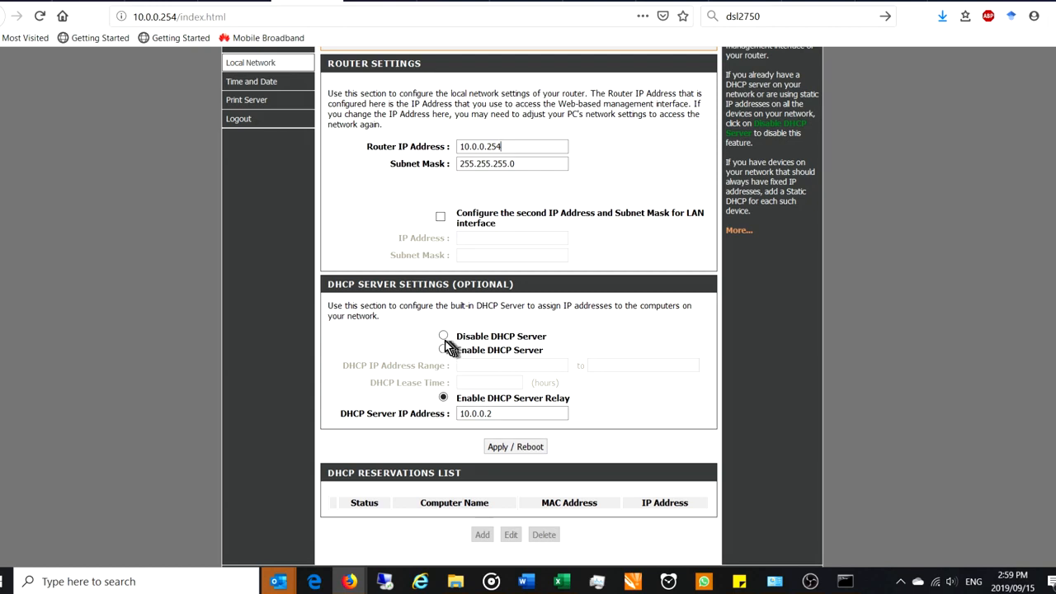
pyautogui.scroll(-1, 440, 352)
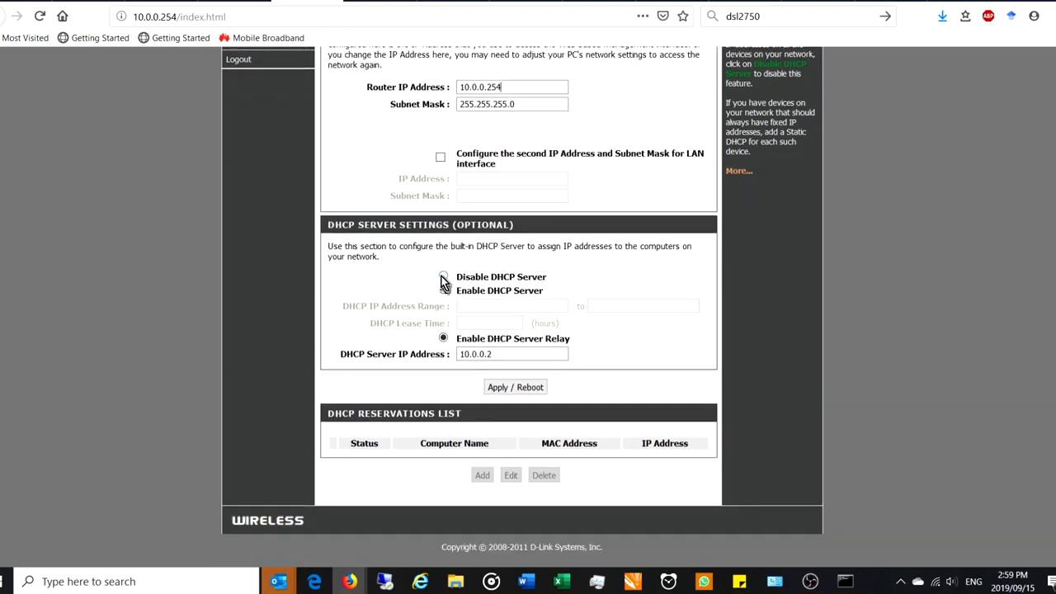
pyautogui.click(443, 290)
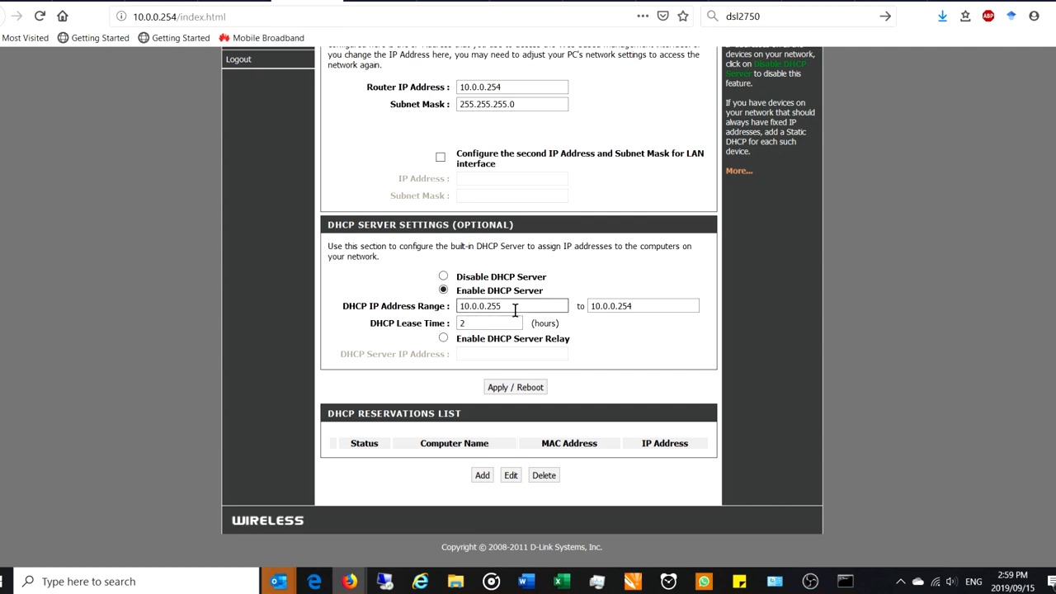
pyautogui.moveTo(501, 306); pyautogui.dragTo(486, 307)
pyautogui.write('10')
pyautogui.doubleClick(463, 323)
pyautogui.press('BackSpace')
pyautogui.click(443, 338)
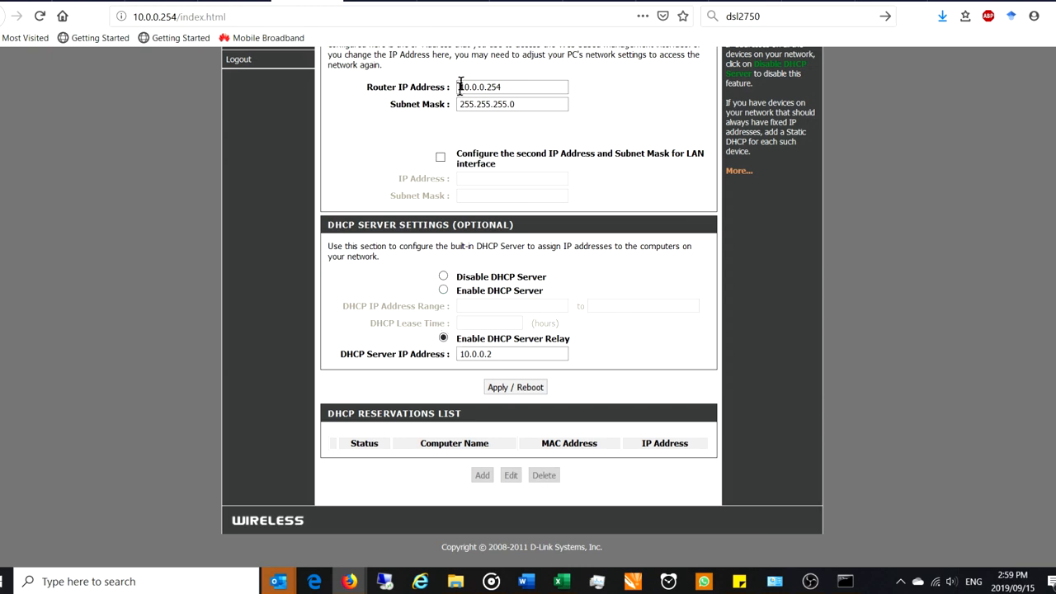
pyautogui.click(381, 1)
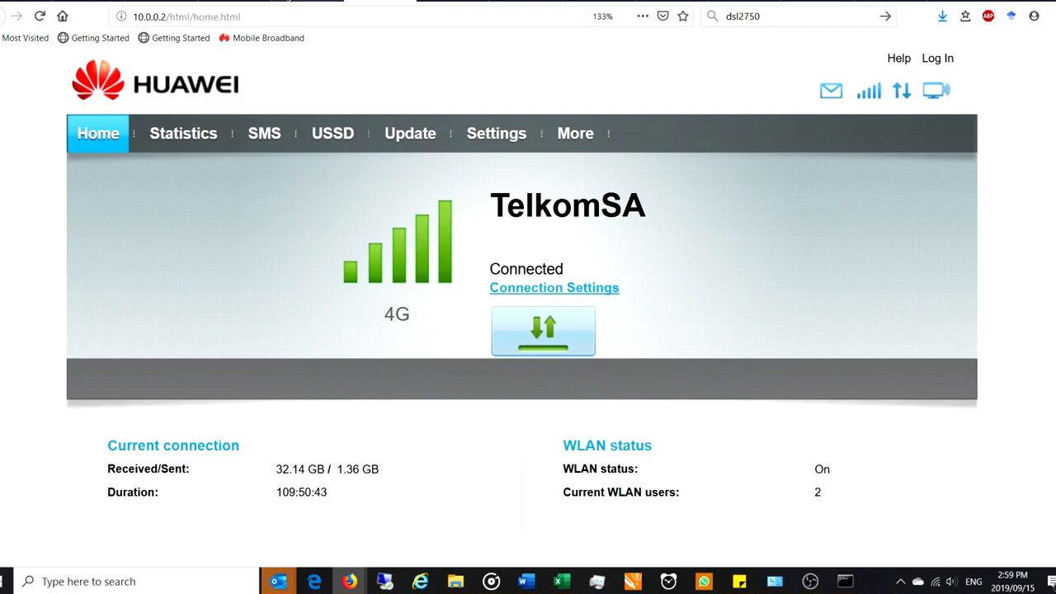
pyautogui.click(291, 0)
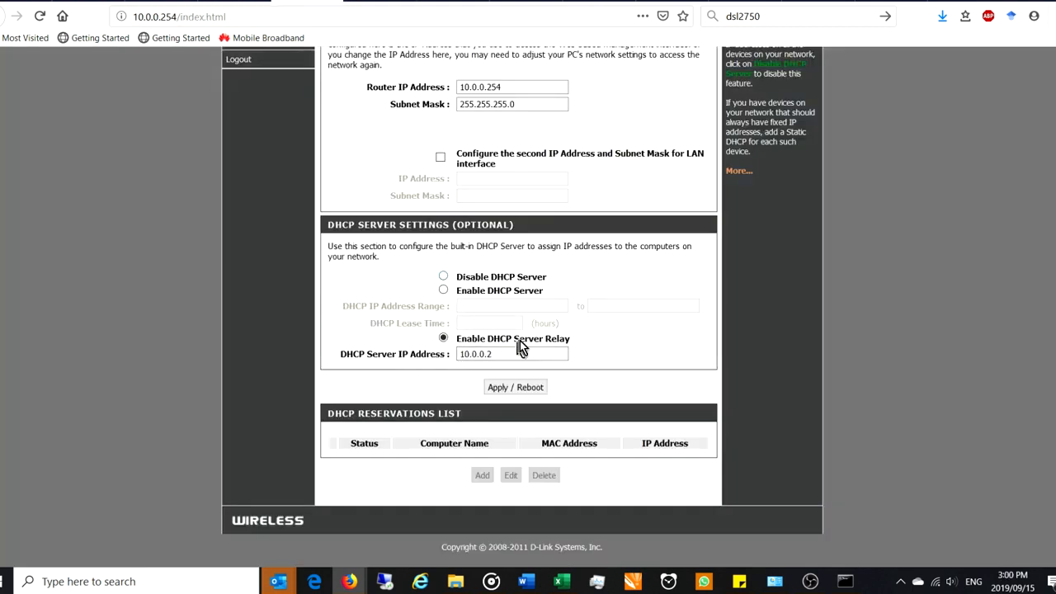
pyautogui.moveTo(498, 356); pyautogui.dragTo(459, 355)
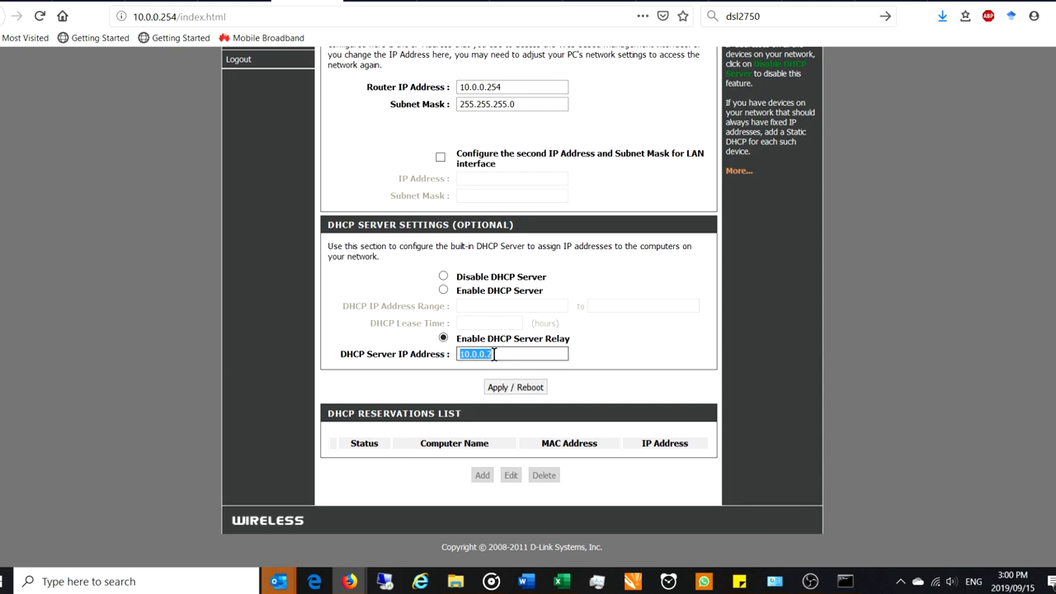
pyautogui.click(387, 2)
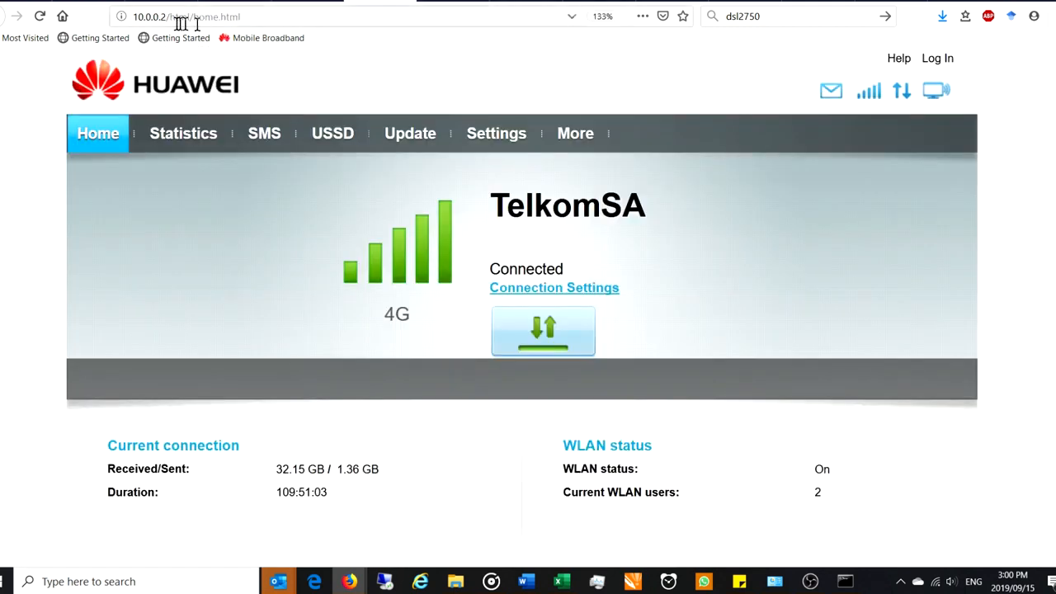
pyautogui.moveTo(166, 17); pyautogui.dragTo(132, 18)
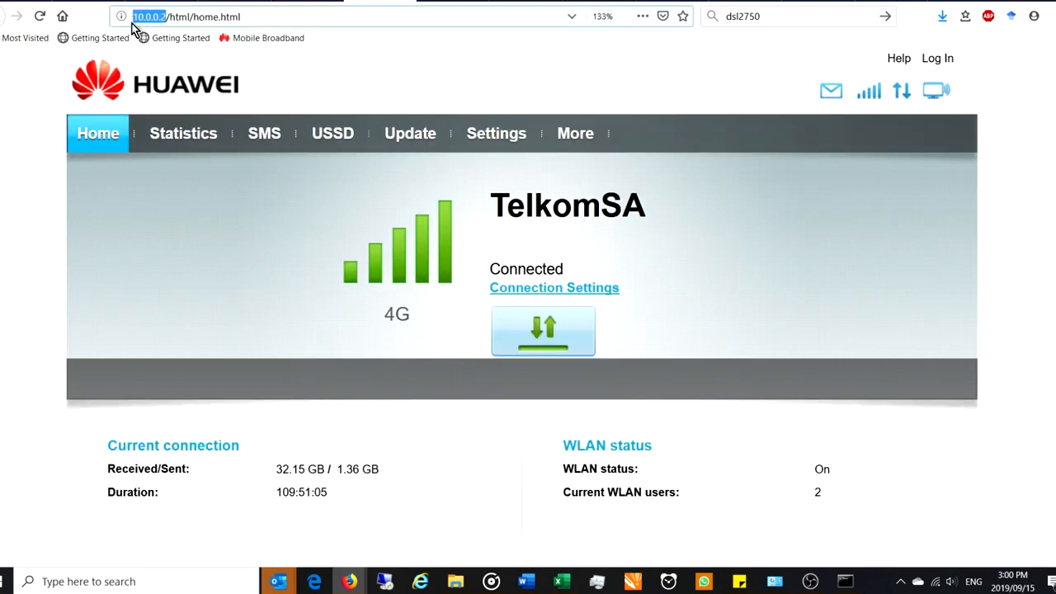
pyautogui.click(520, 4)
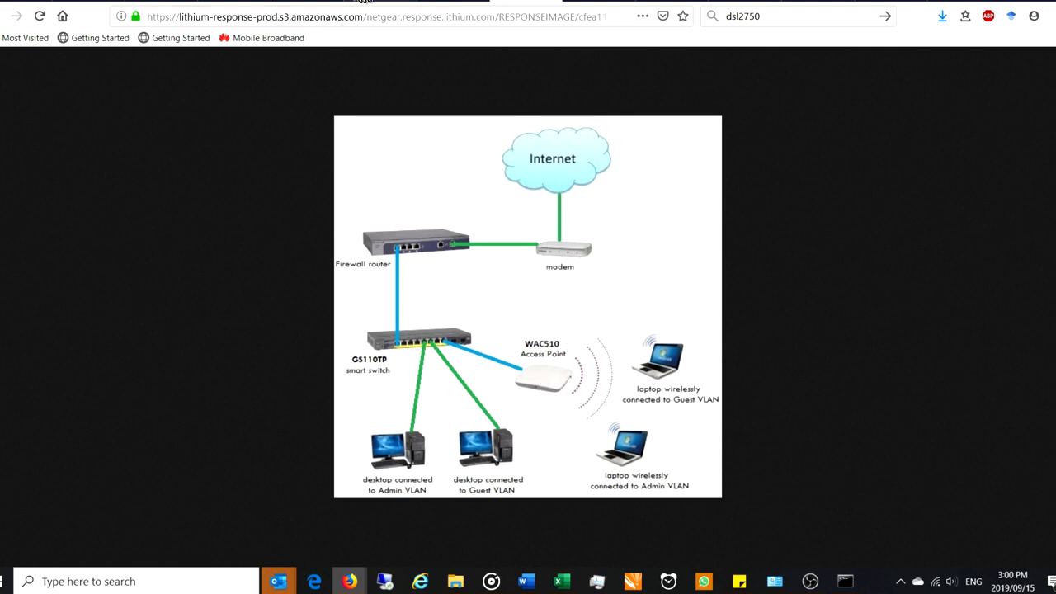
pyautogui.click(317, 1)
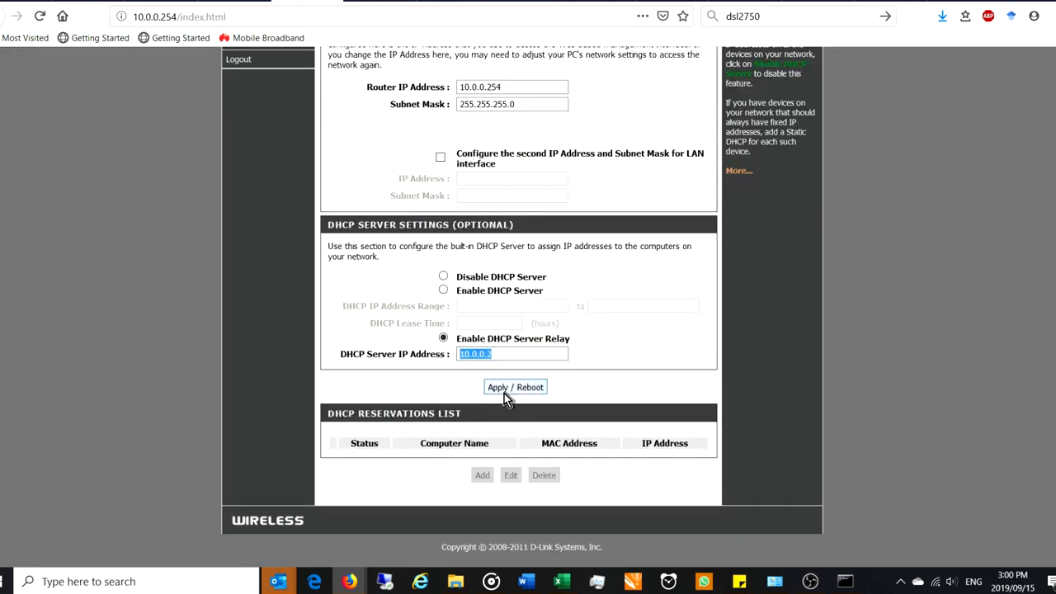
# Highlight 10.0.0.254 in the Router IP field and URL, then open Internet Setup
pyautogui.scroll(2, 469, 331)
pyautogui.moveTo(511, 151); pyautogui.dragTo(447, 154)
pyautogui.scroll(5, 446, 153)
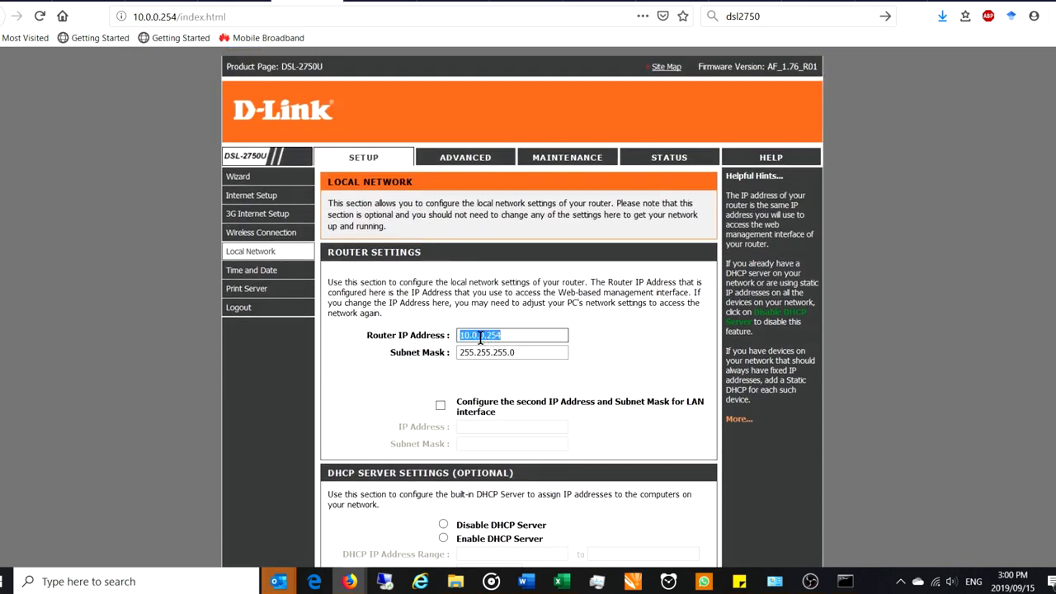
pyautogui.moveTo(176, 16); pyautogui.dragTo(130, 18)
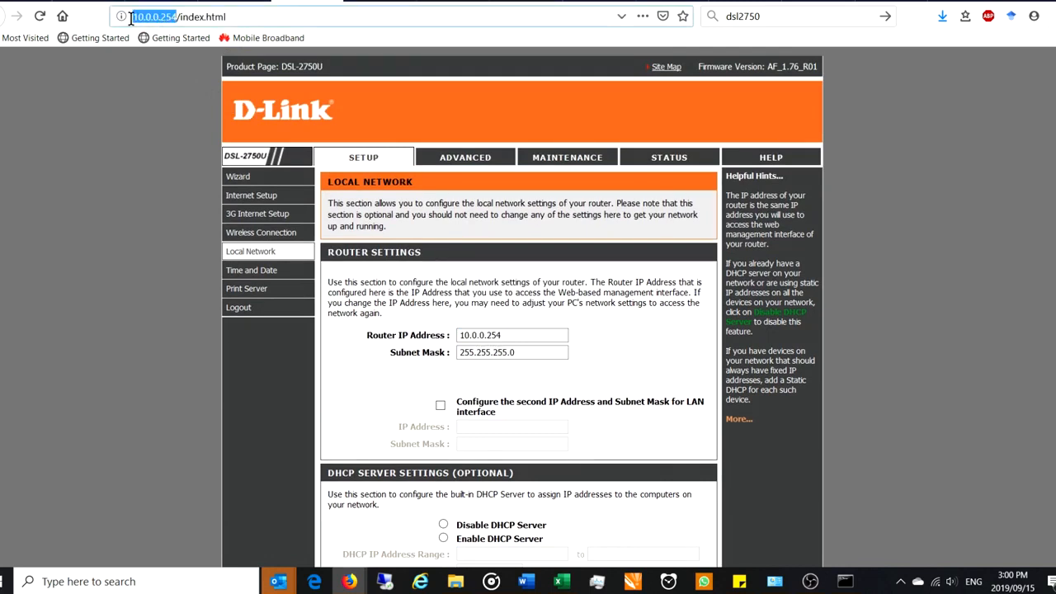
pyautogui.click(253, 197)
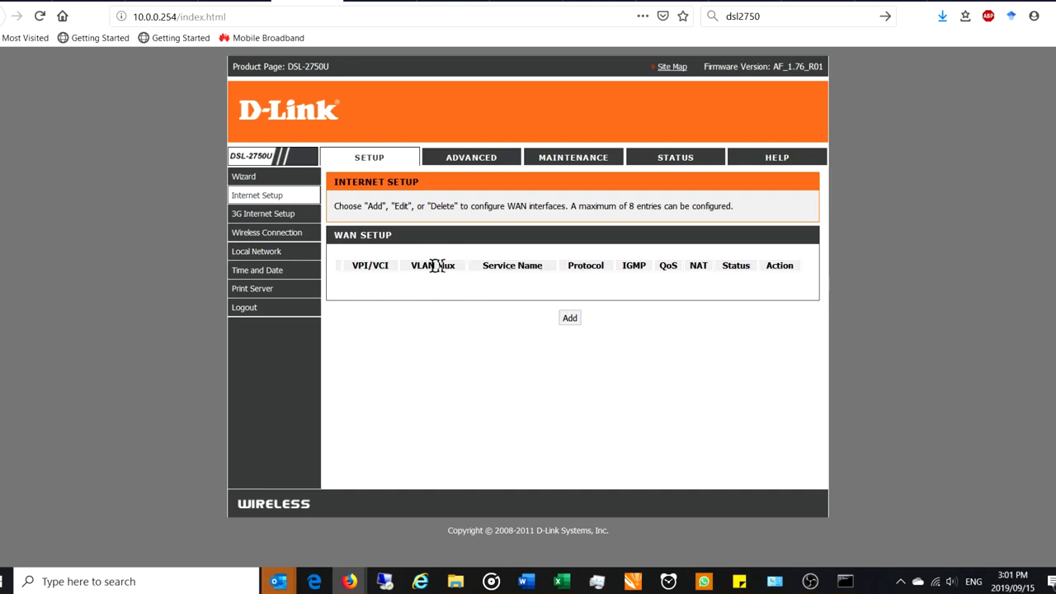
# View the new WAN interface form, back out, and open 3G Internet Setup
pyautogui.click(569, 318)
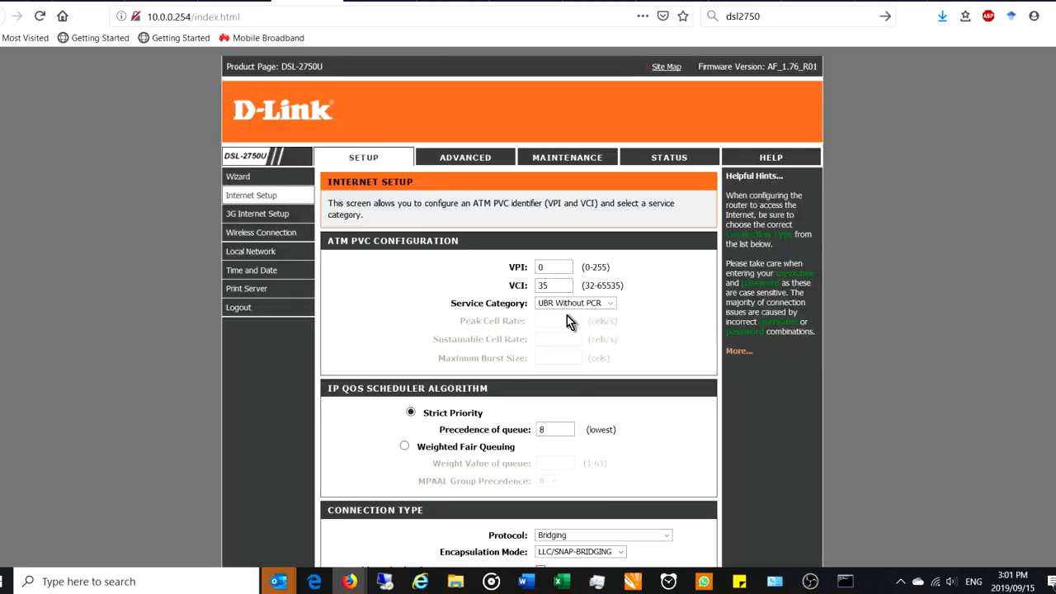
pyautogui.scroll(-5, 542, 286)
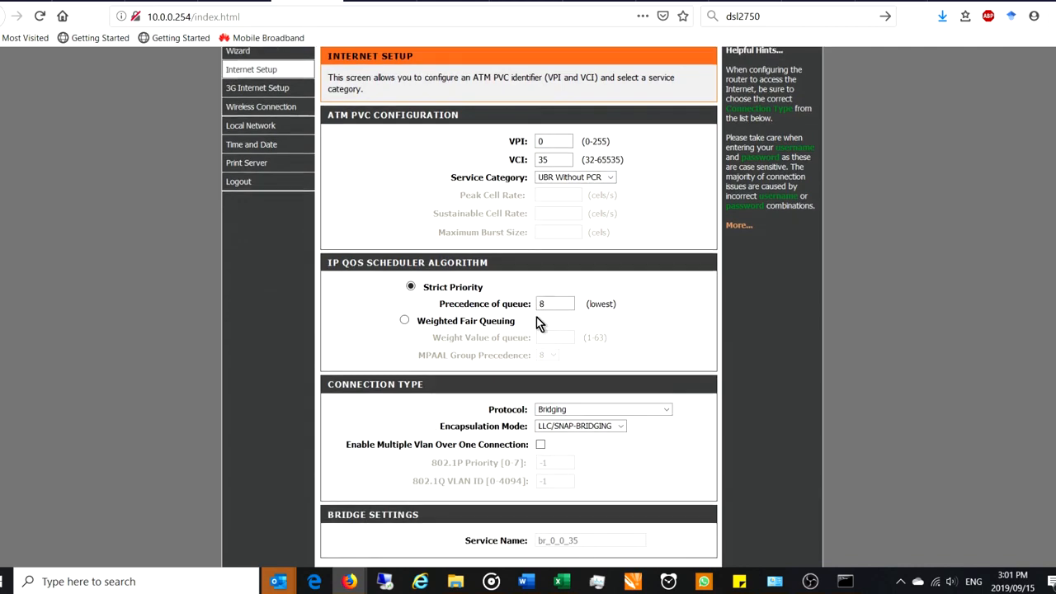
pyautogui.scroll(5, 512, 401)
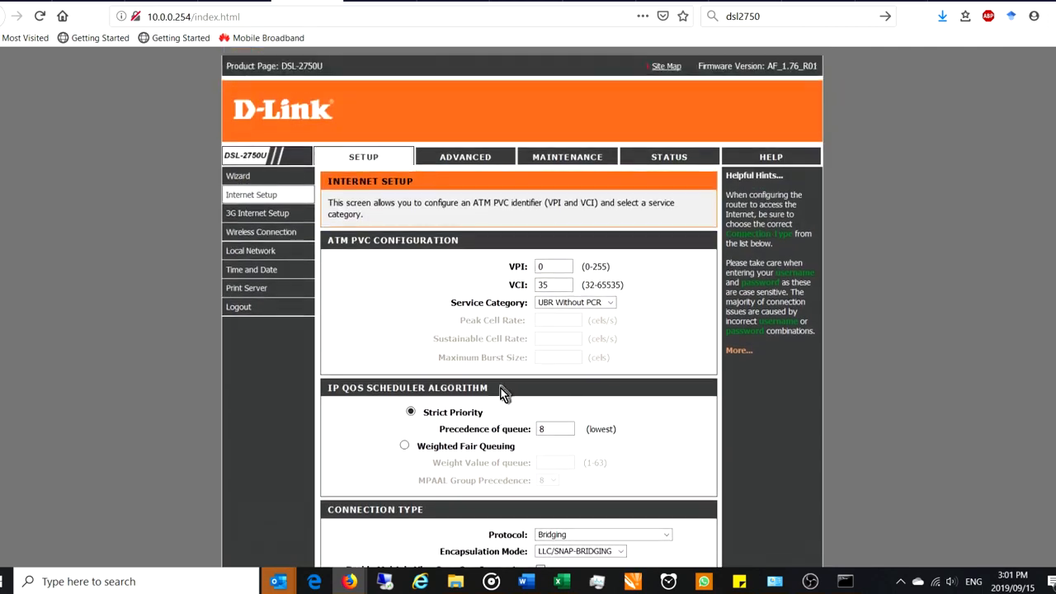
pyautogui.click(254, 198)
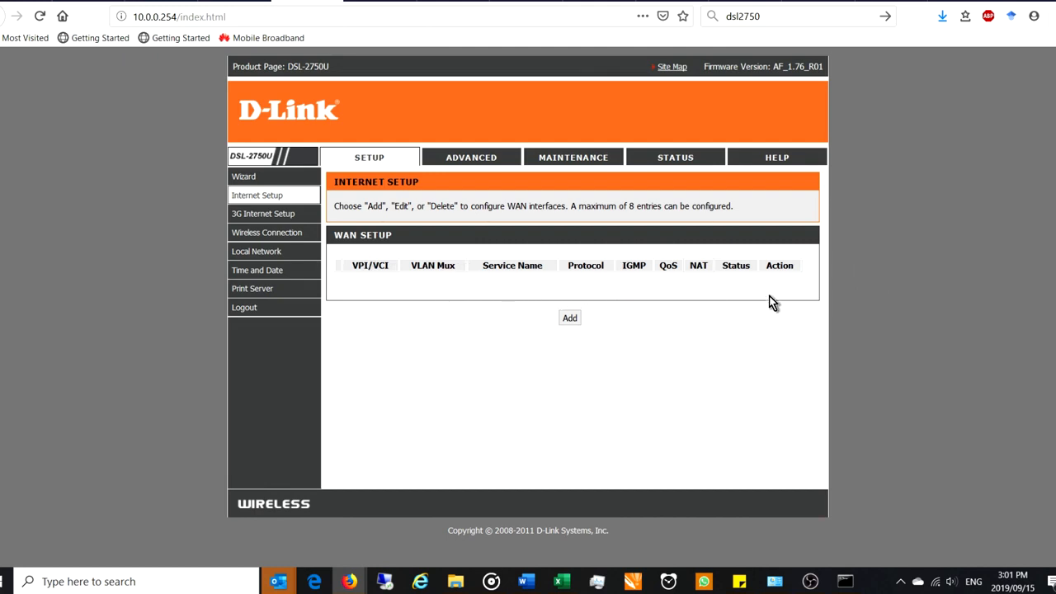
pyautogui.click(261, 213)
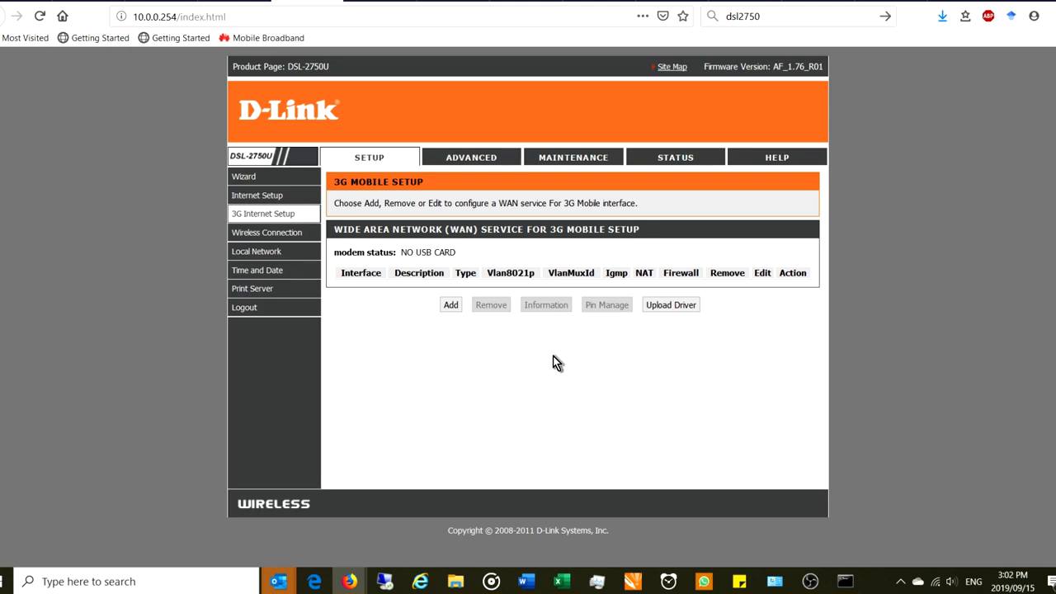
# Open Wireless Connection from the left menu, glance at the diagram tab, and scroll to the wizard options
pyautogui.moveTo(283, 235)
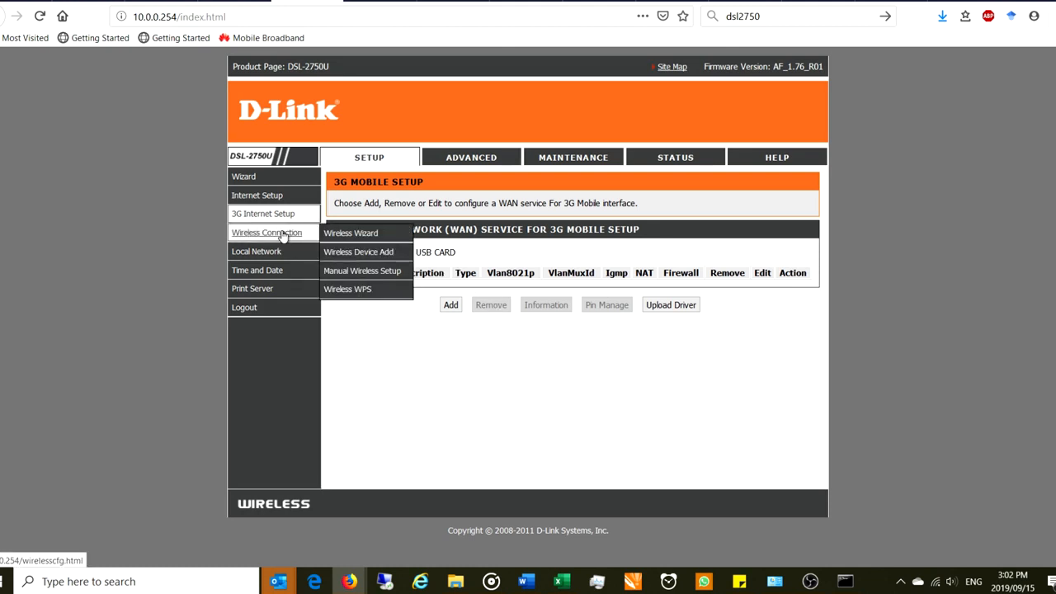
pyautogui.click(283, 235)
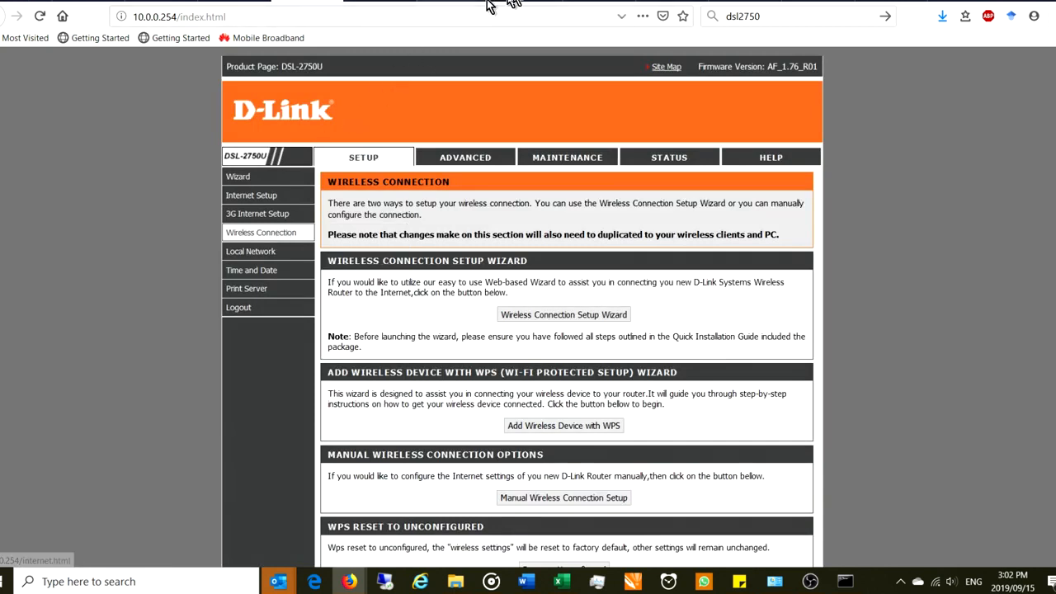
pyautogui.click(528, 2)
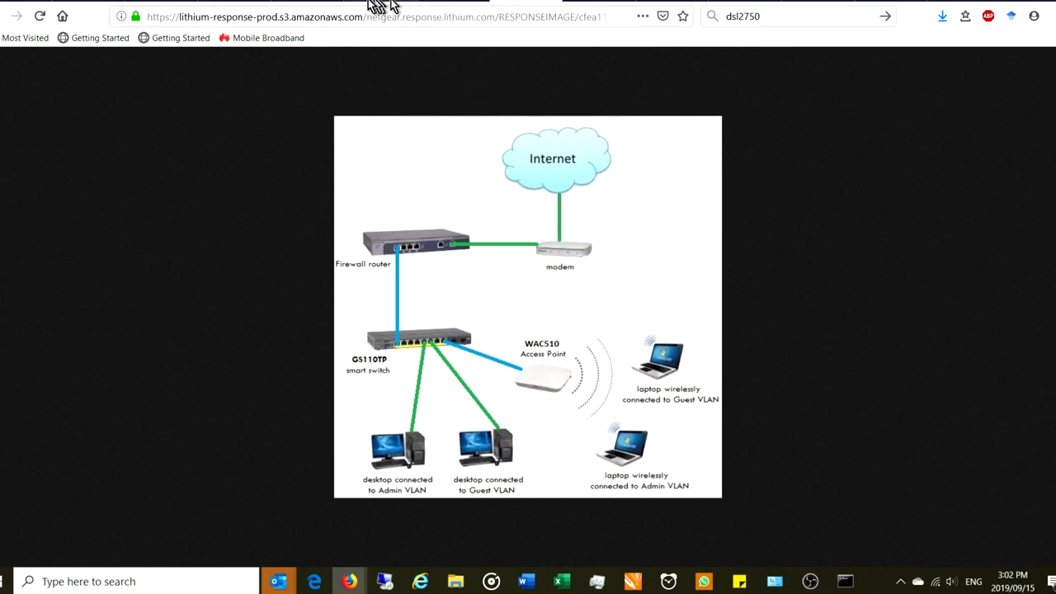
pyautogui.click(304, 4)
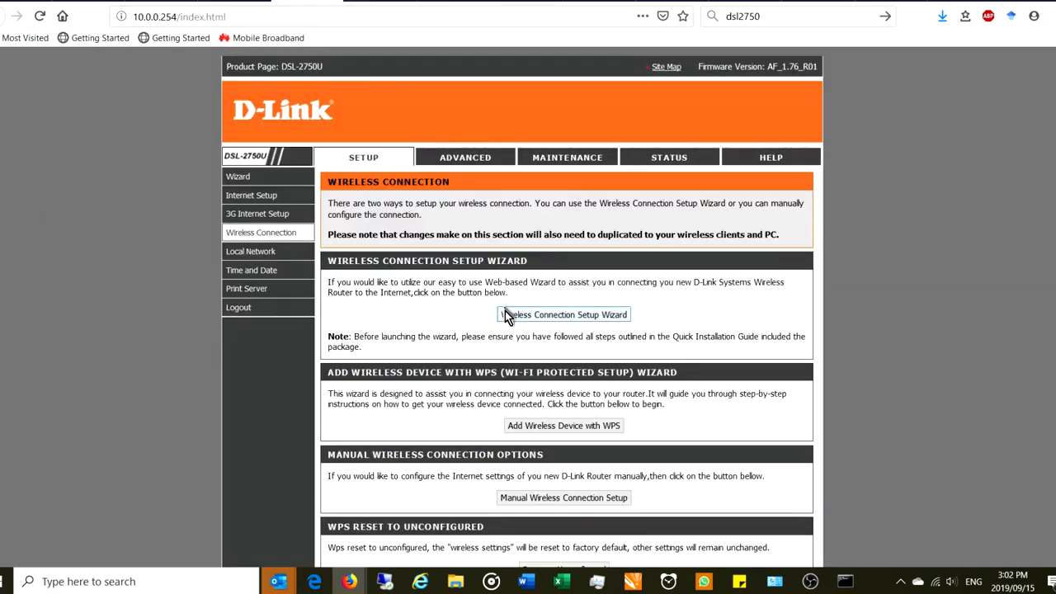
pyautogui.scroll(-2, 476, 336)
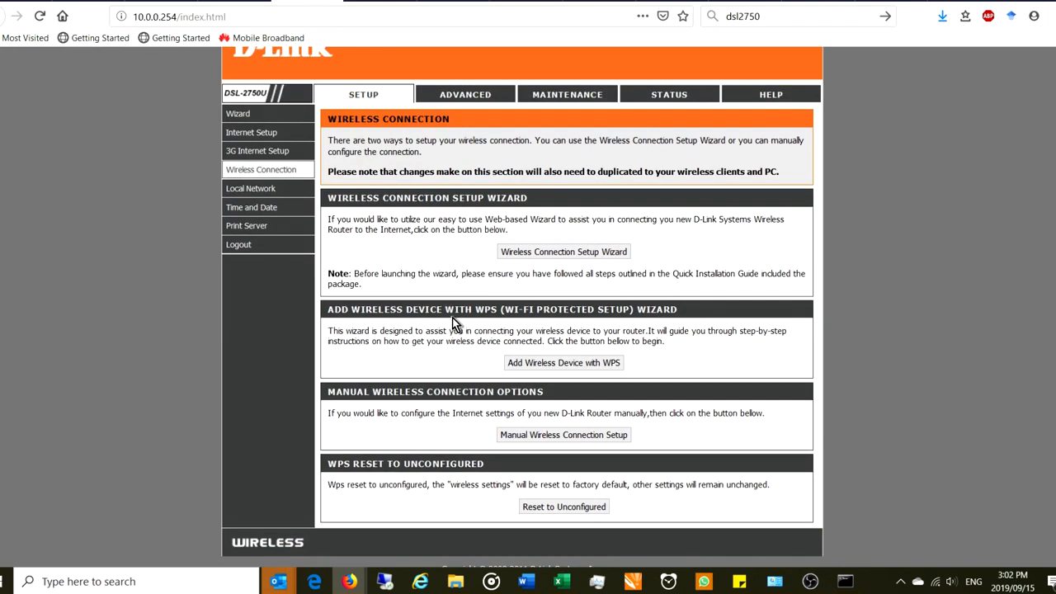
# Start the wireless setup wizard with SSID WOLFinSHEEP, review the auto-generated key, then go back
pyautogui.click(543, 251)
pyautogui.click(450, 199)
pyautogui.write('WOLFinSHEEP')
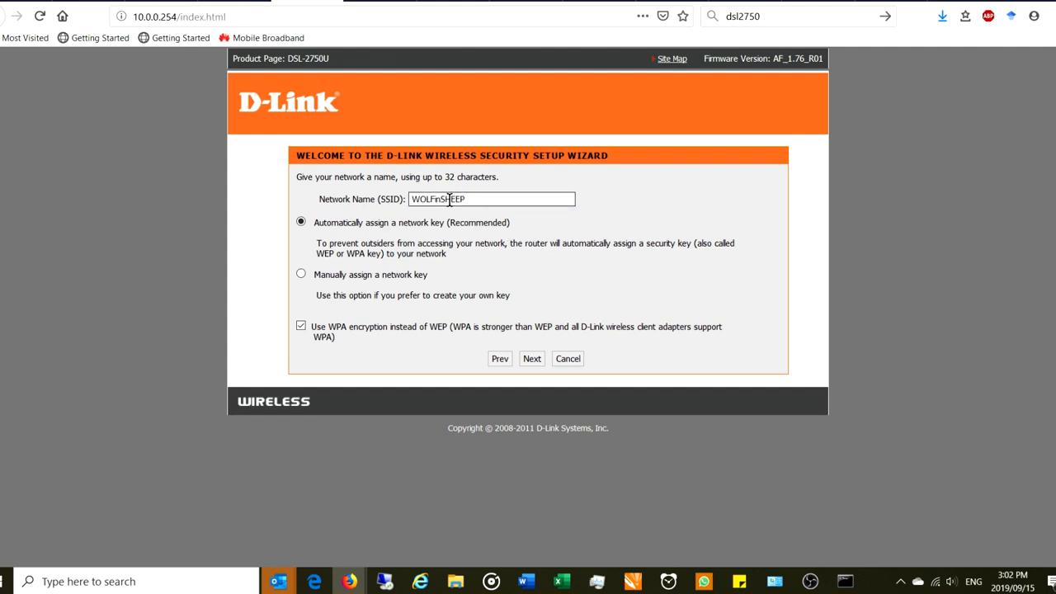
pyautogui.click(532, 358)
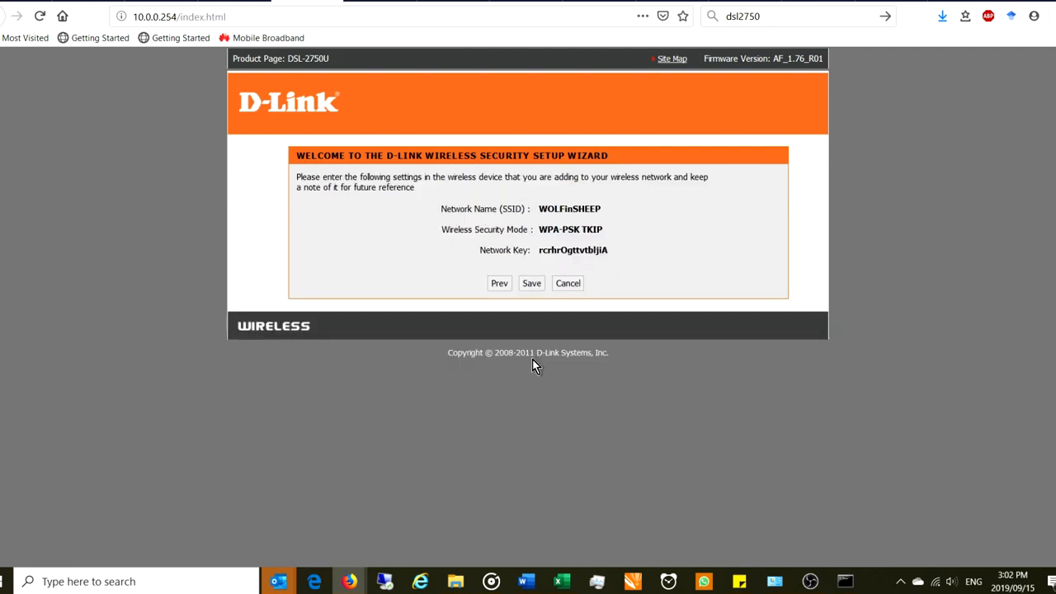
pyautogui.moveTo(610, 250); pyautogui.dragTo(541, 251)
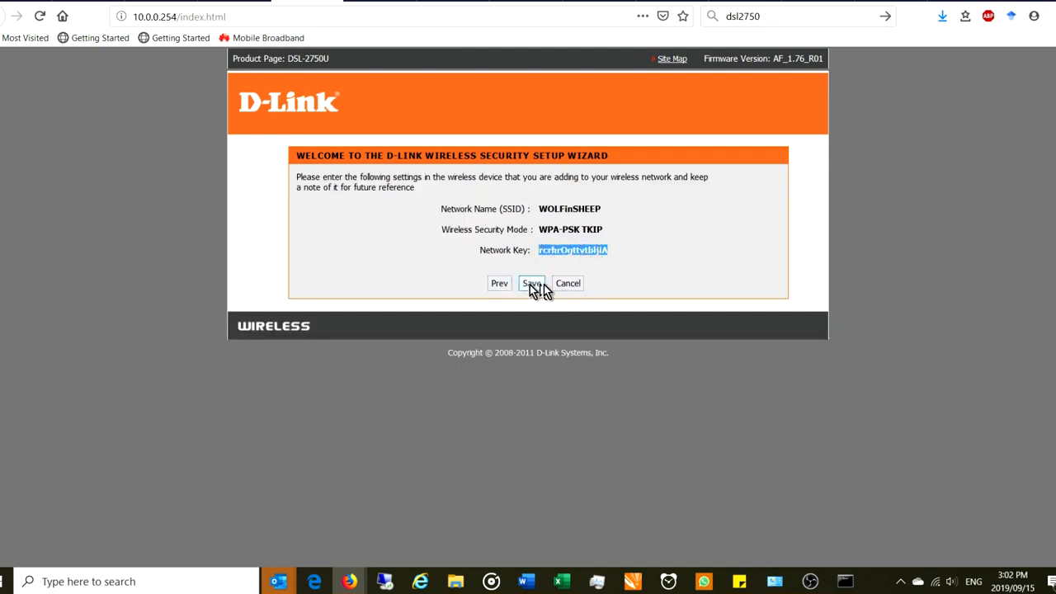
pyautogui.click(504, 285)
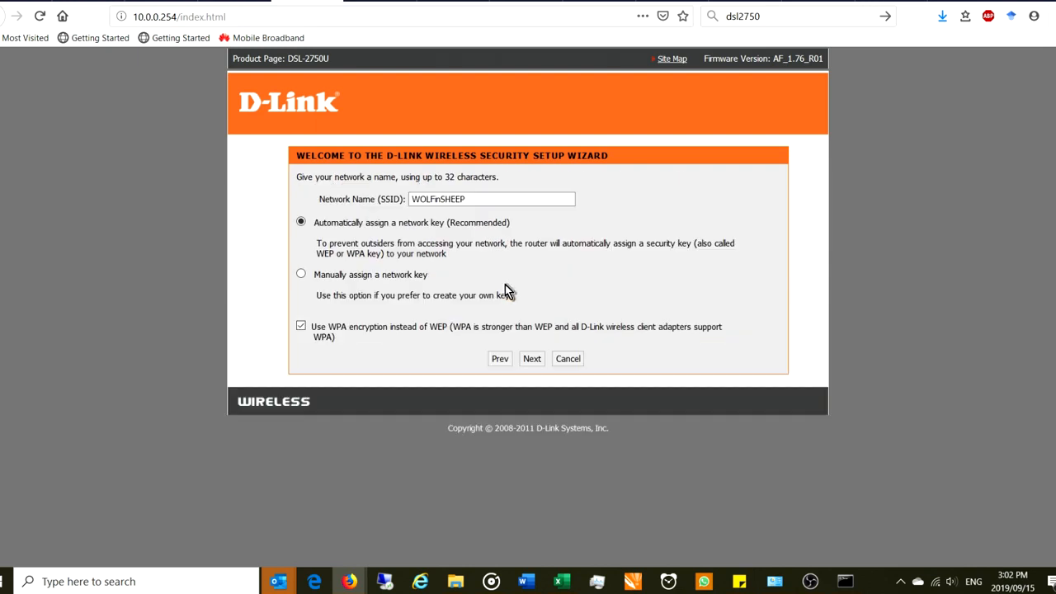
# Switch to a manually assigned network key, enter the custom WPA key, and continue to the summary
pyautogui.click(302, 276)
pyautogui.click(532, 358)
pyautogui.click(500, 238)
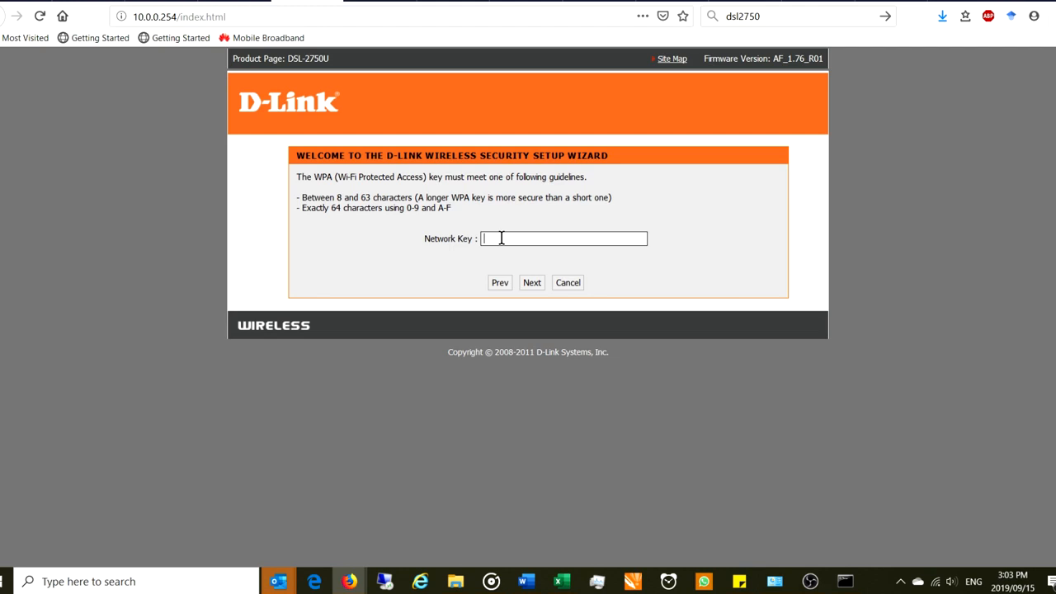
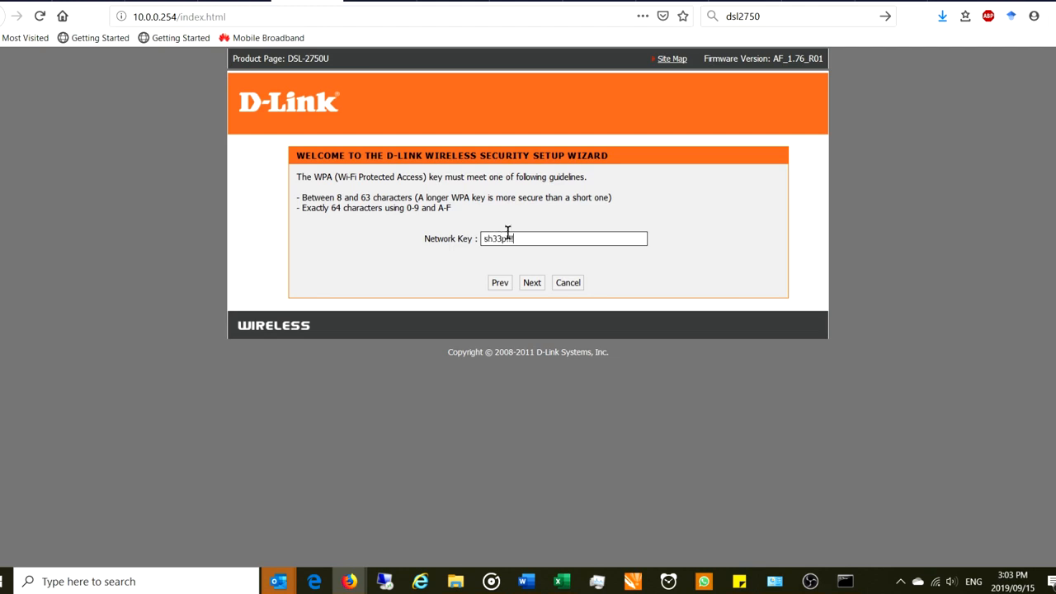
pyautogui.click(531, 283)
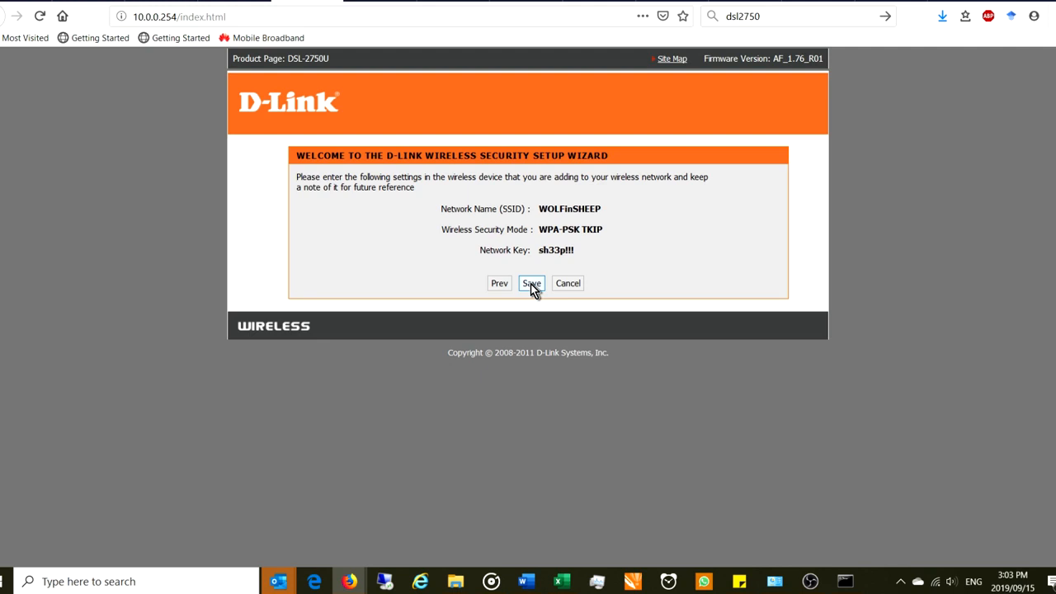
# Switch to the Netgear network diagram tab in Firefox
pyautogui.click(528, 10)
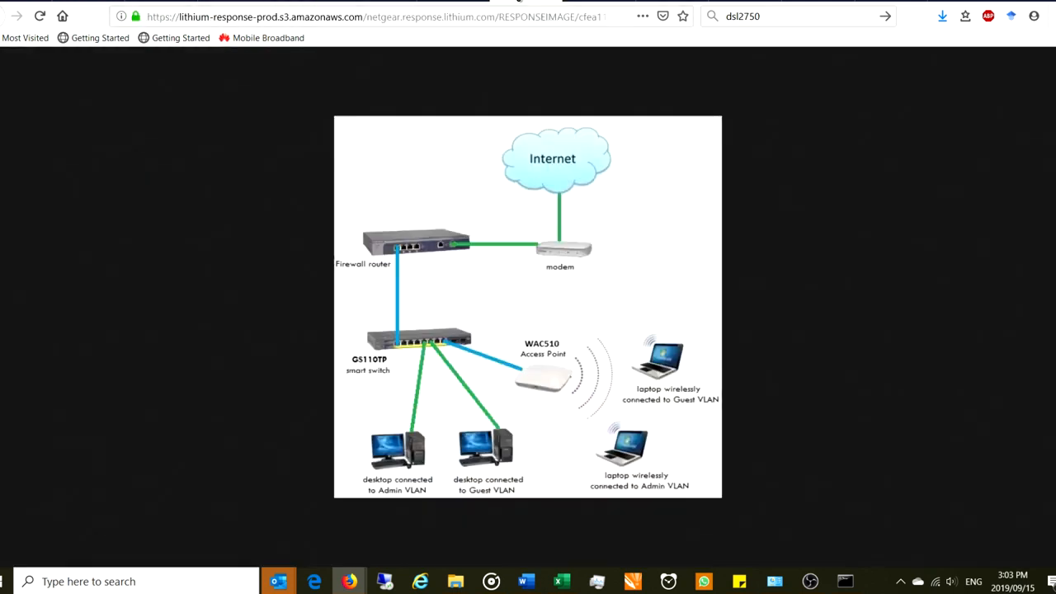